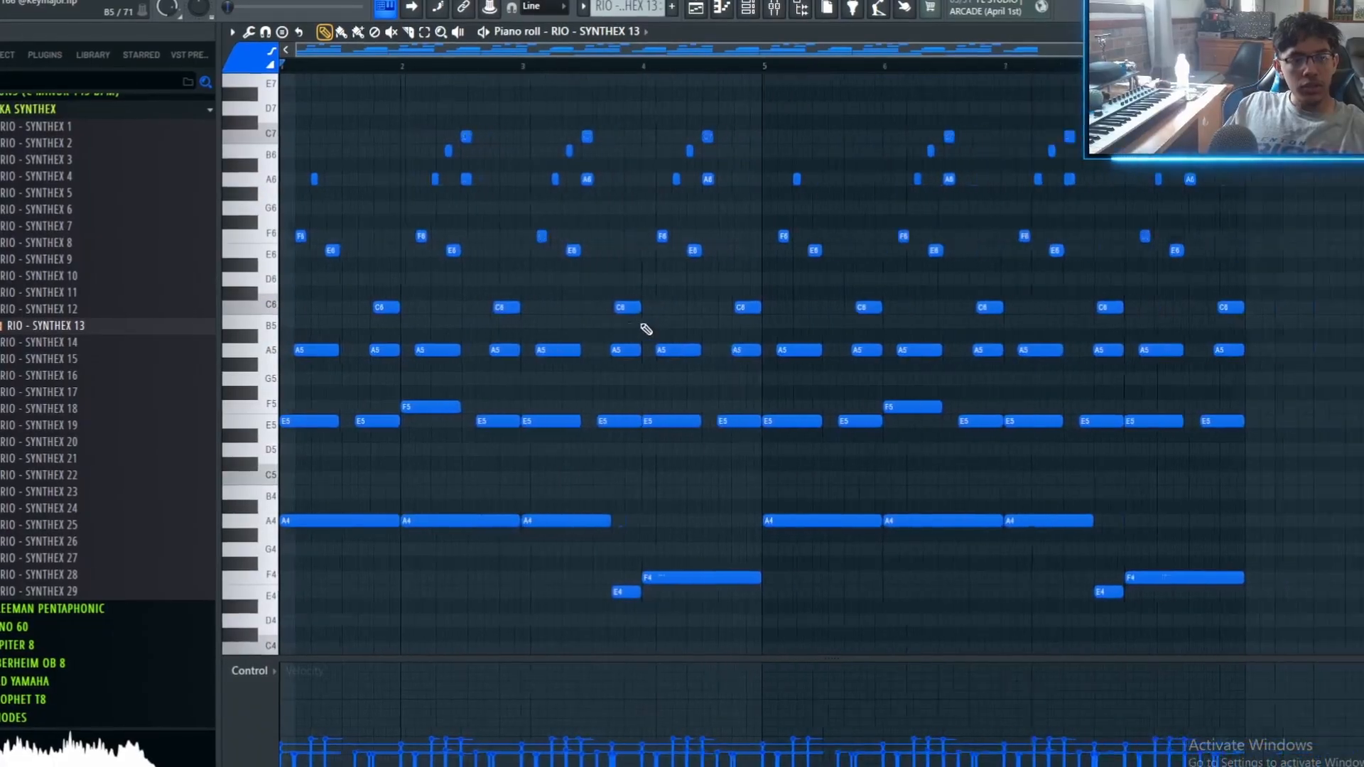
Try deleting the low A4, E4 and F4 notes from the first four bars of the SYNTHEX 13 pattern, and undo the deletion.
scroll(645, 329, "down", 2)
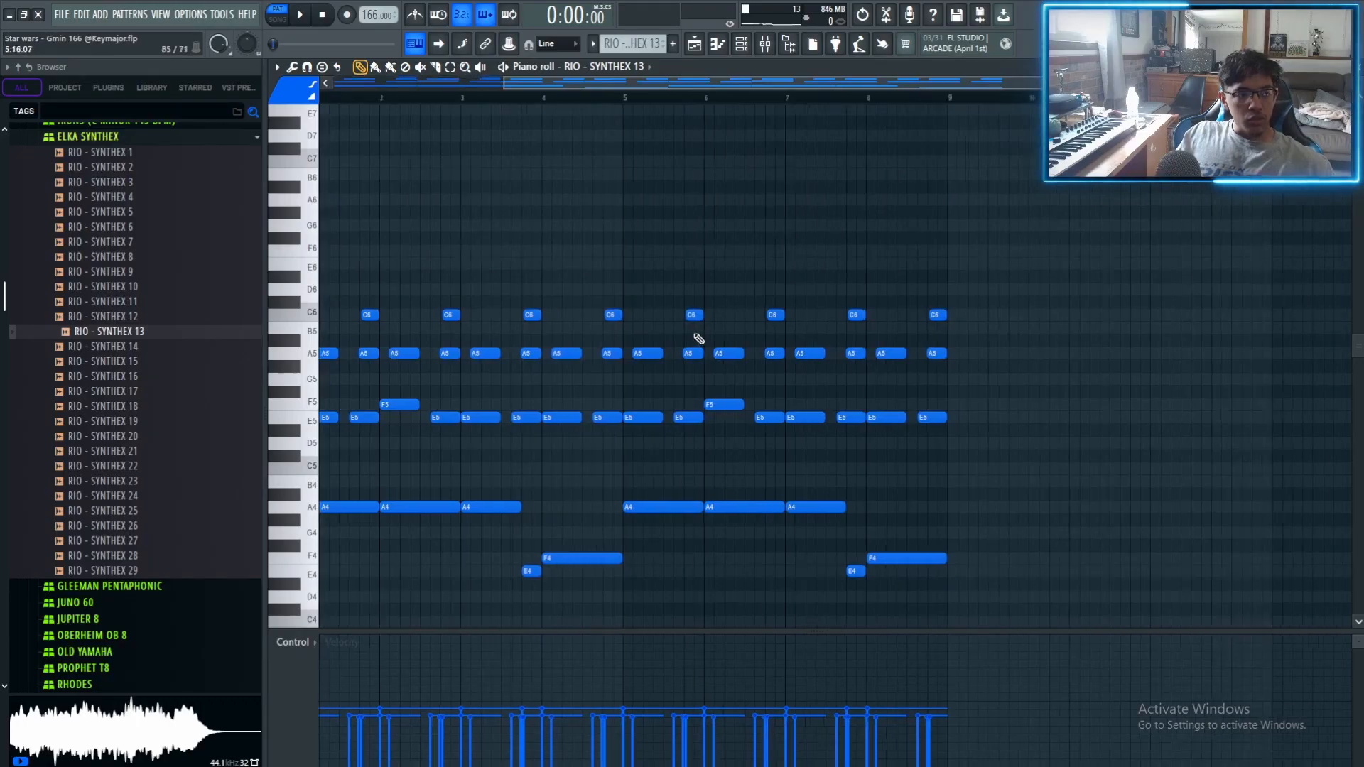
scroll(693, 342, "up", 3)
left_click_drag(627, 456, 995, 418)
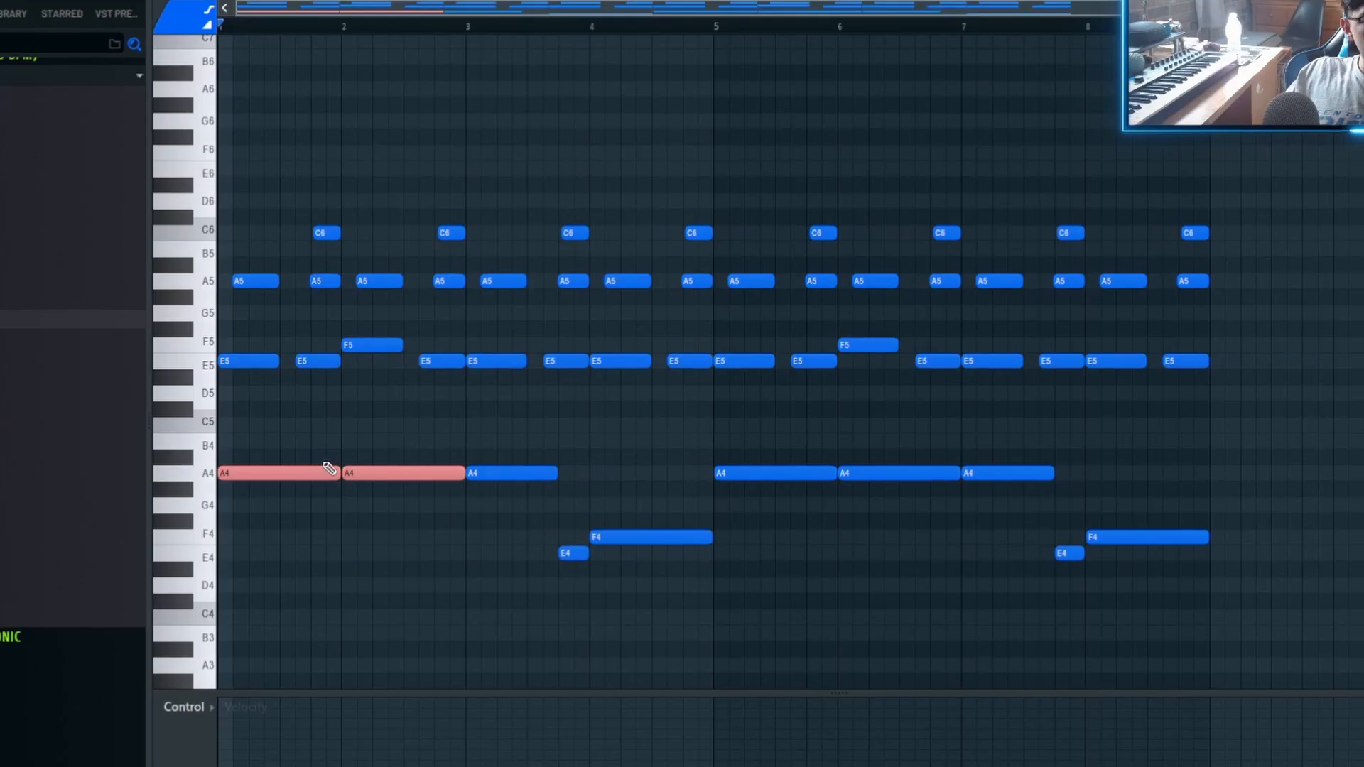
left_click_drag(267, 480, 715, 591)
key("Delete")
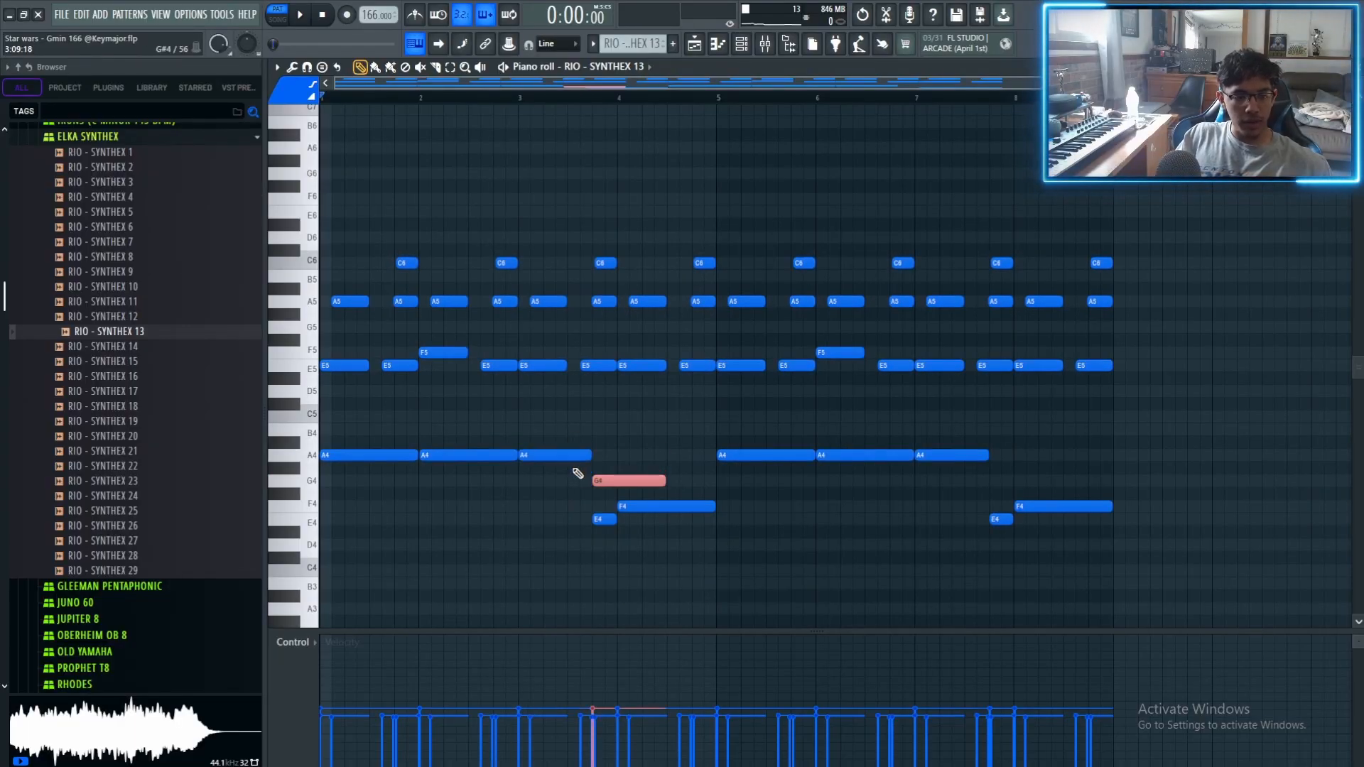
key("ctrl+z")
Try the short low note just before bar 4 at a different pitch, ending on E4, and select the surrounding bass notes.
scroll(593, 473, "up", 3)
left_click_drag(607, 476, 608, 535)
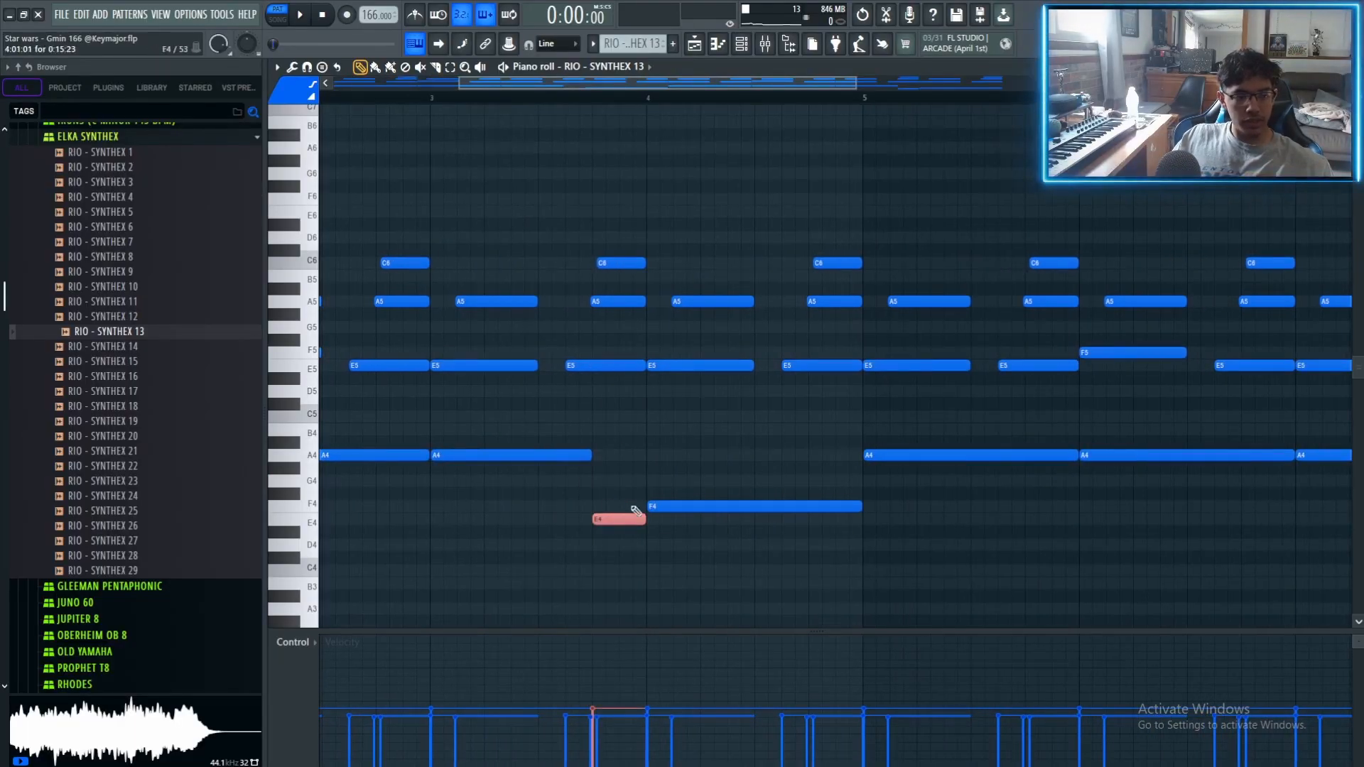
left_click_drag(542, 429, 697, 573)
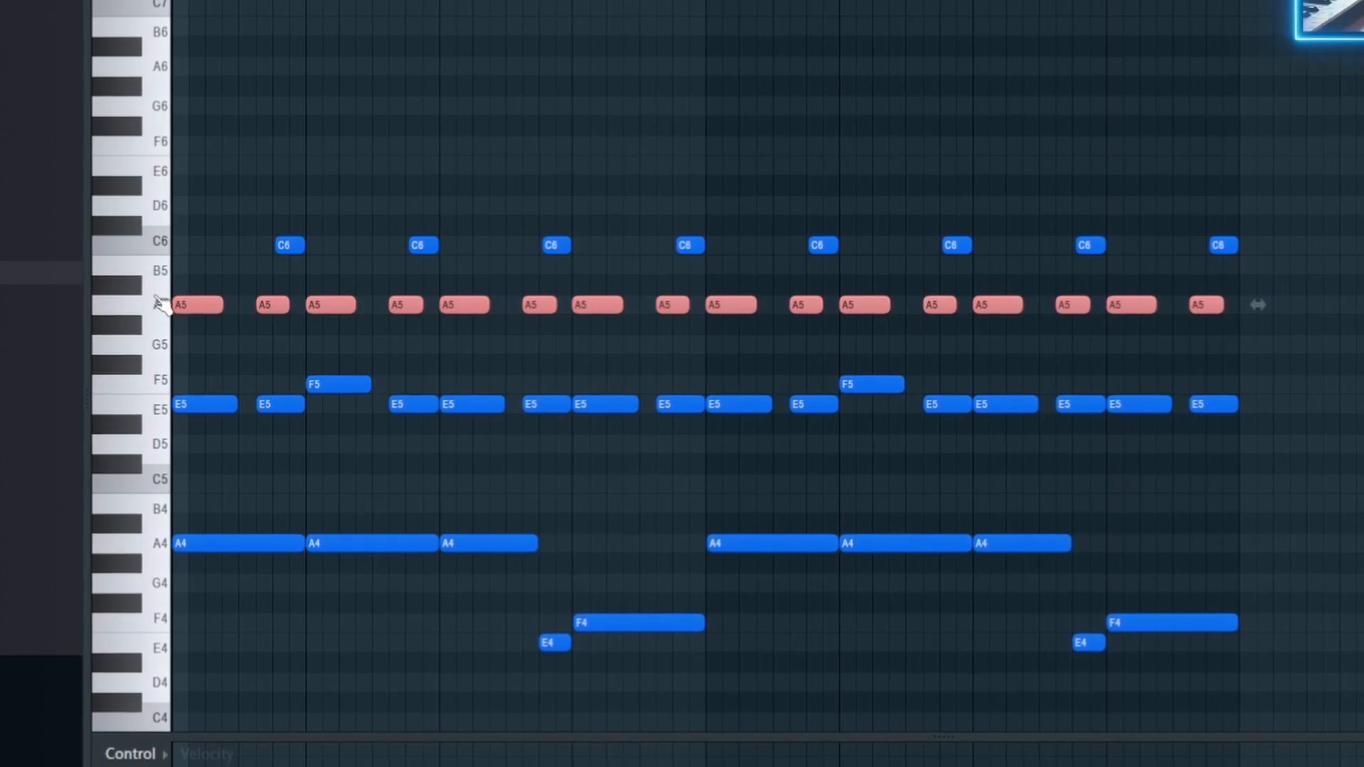
Try the bar 2 F5 note an octave lower and back, and offset the first A5 note slightly after the E5.
key("ctrl+Down")
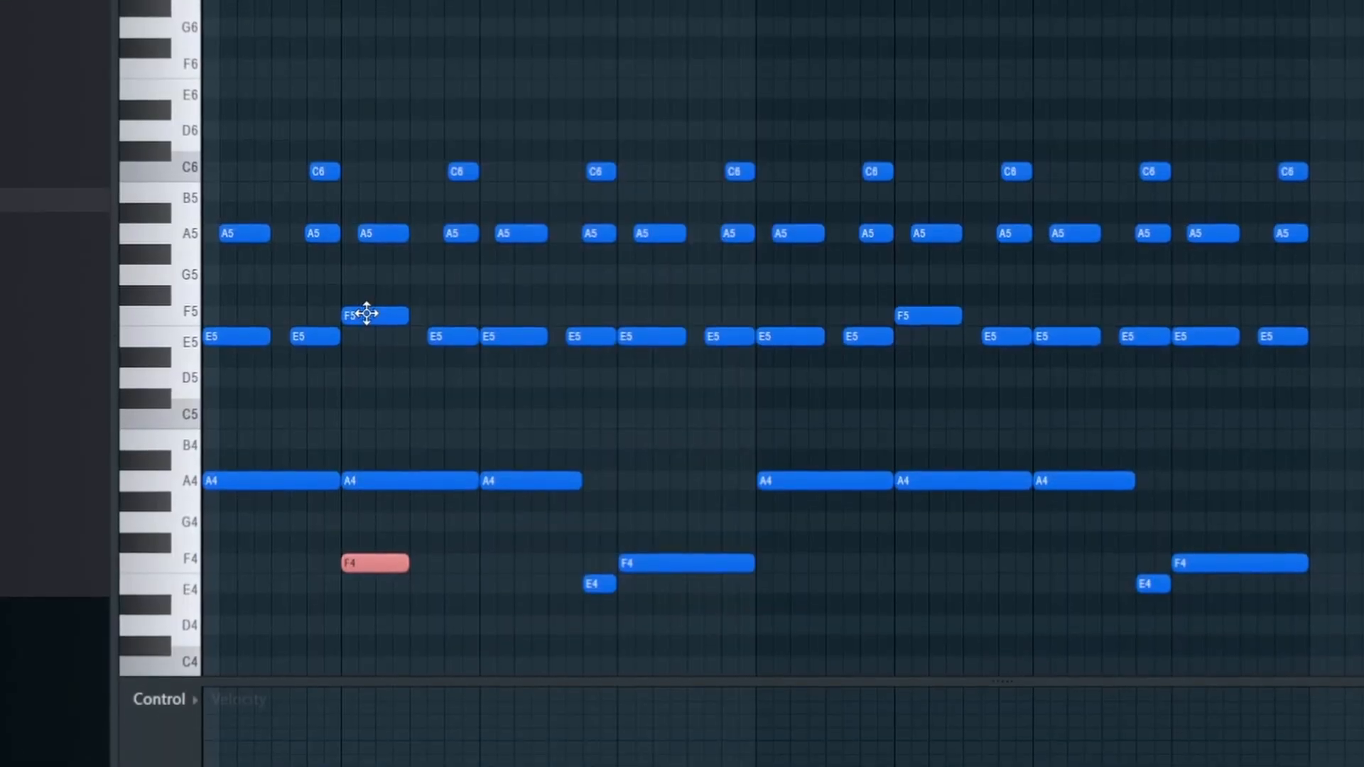
key("ctrl+Up")
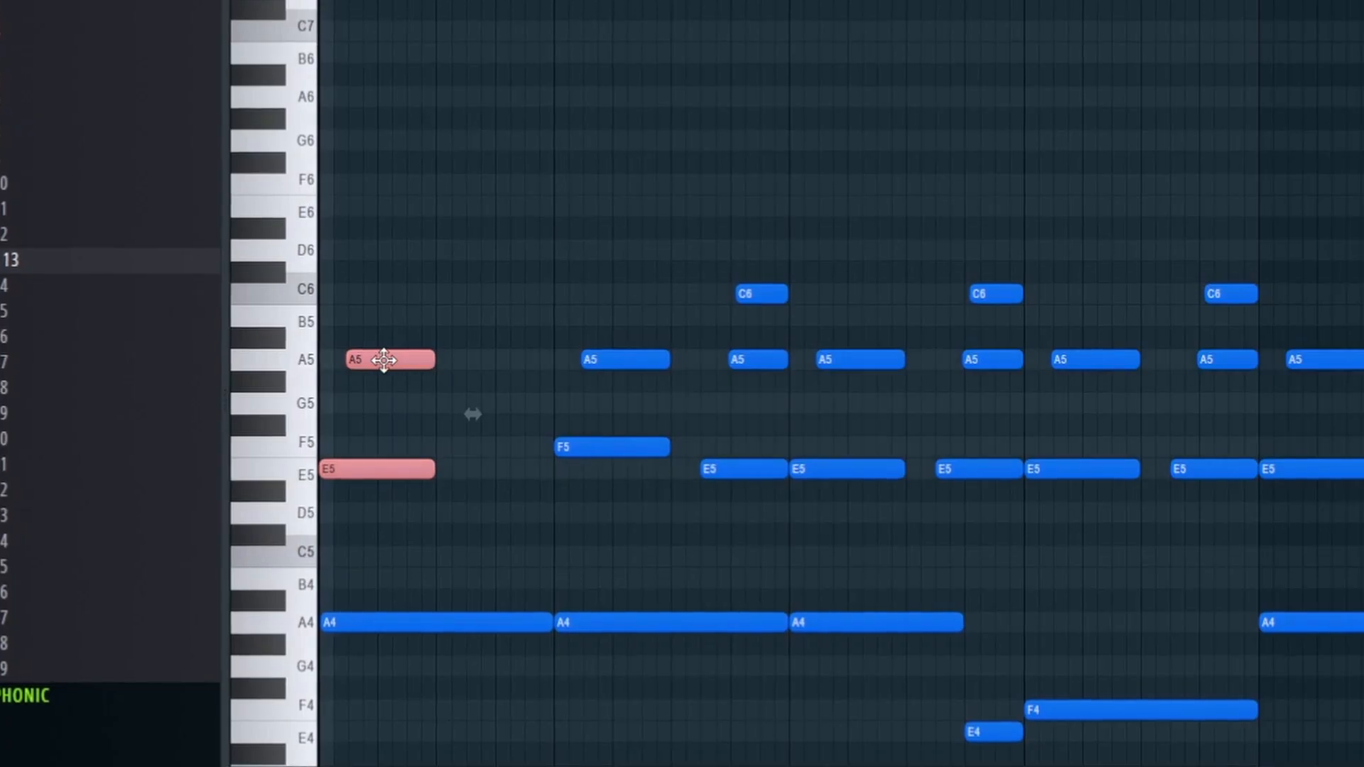
left_click_drag(344, 353, 397, 346)
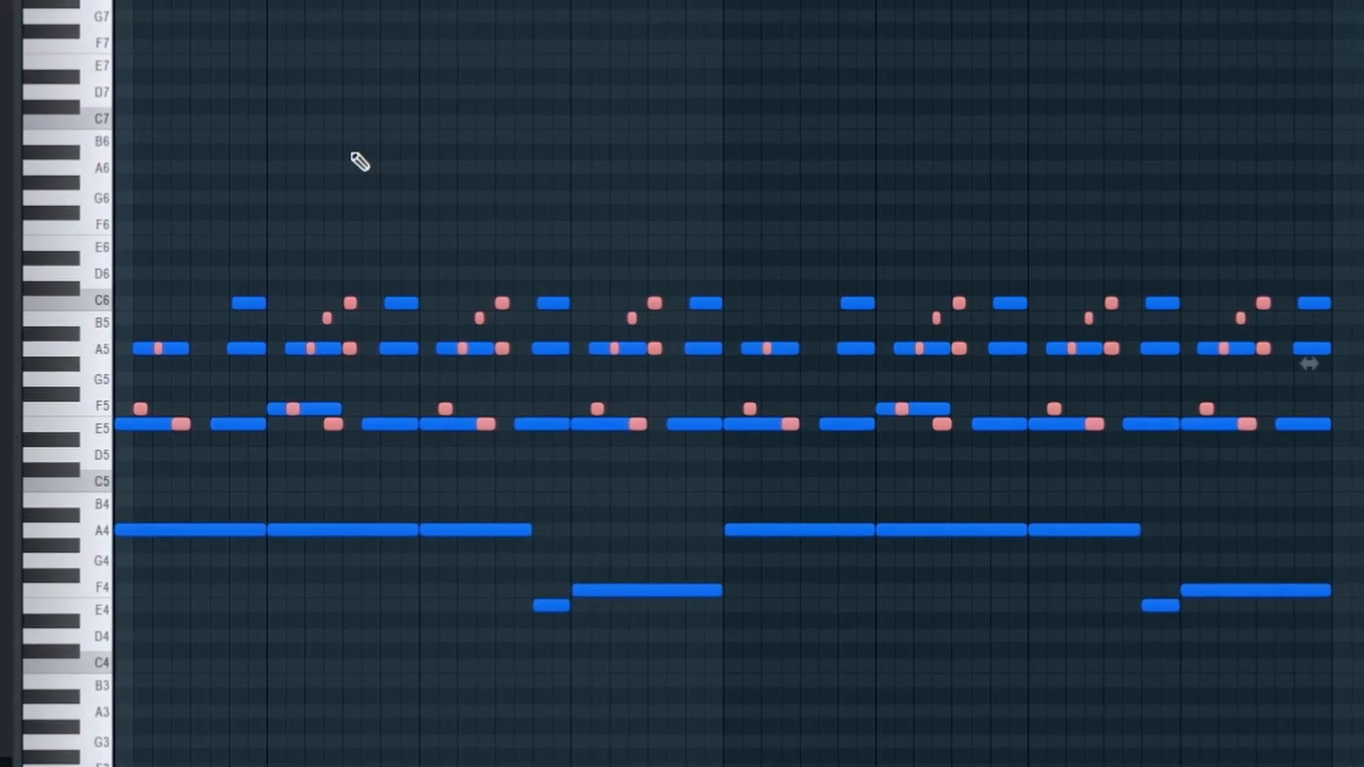
Raise the selected short melody notes by one octave, comparing the lower octaves as well, and stop playback.
key("ctrl+Up")
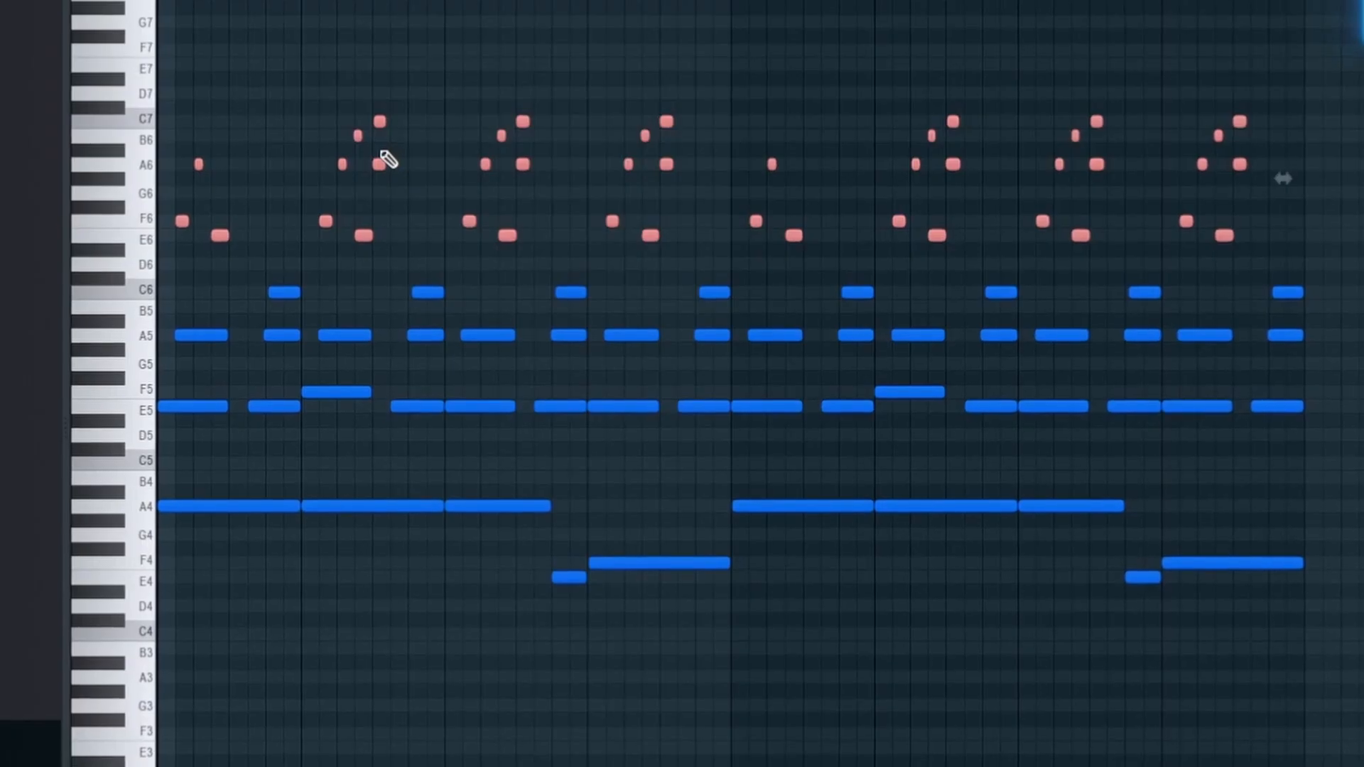
key("ctrl+Down")
key("ctrl+Up")
key("ctrl+Down")
key("ctrl+Down")
key("ctrl+Up")
key("ctrl+Up")
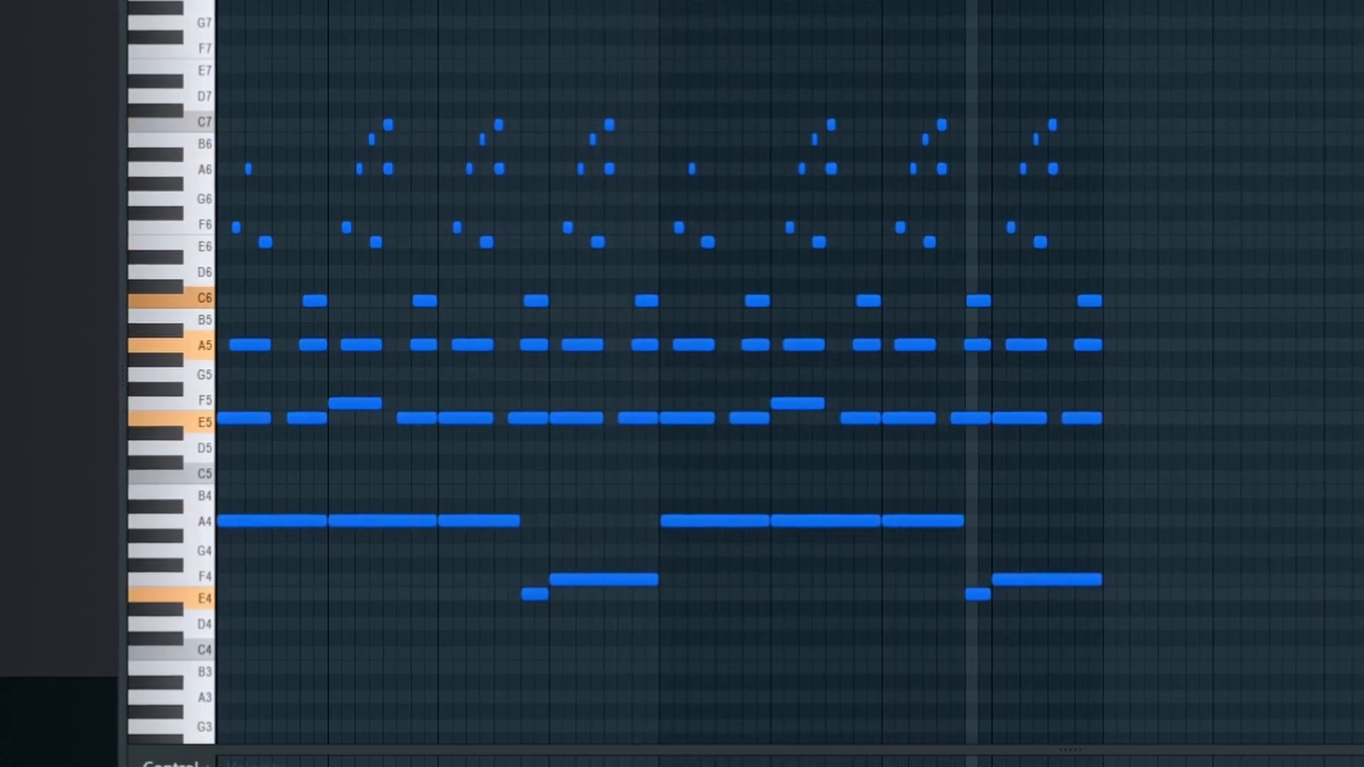
left_click(327, 13)
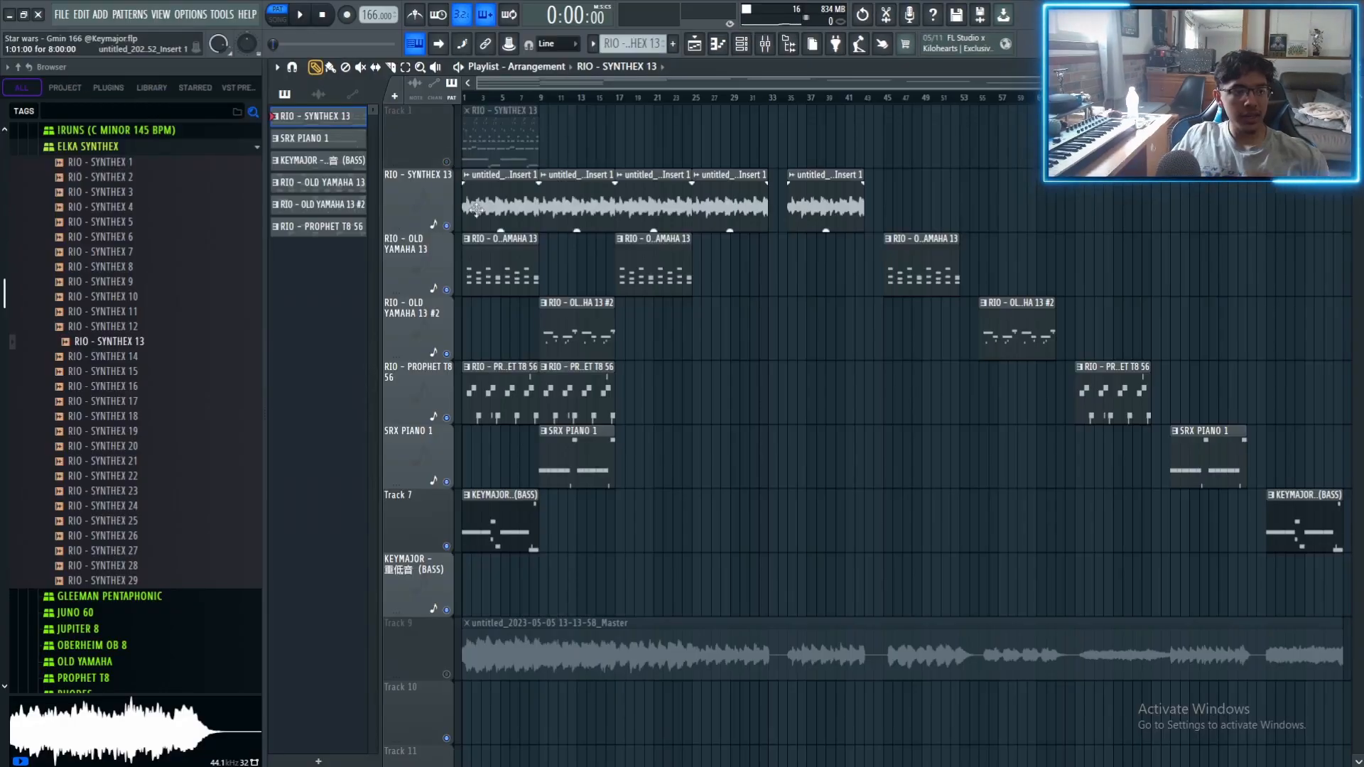
Open the first Insert 1 audio clip's settings on the SYNTHEX 13 track and compare the Stretch and Stretch Pro time-stretching modes.
double_click(489, 192)
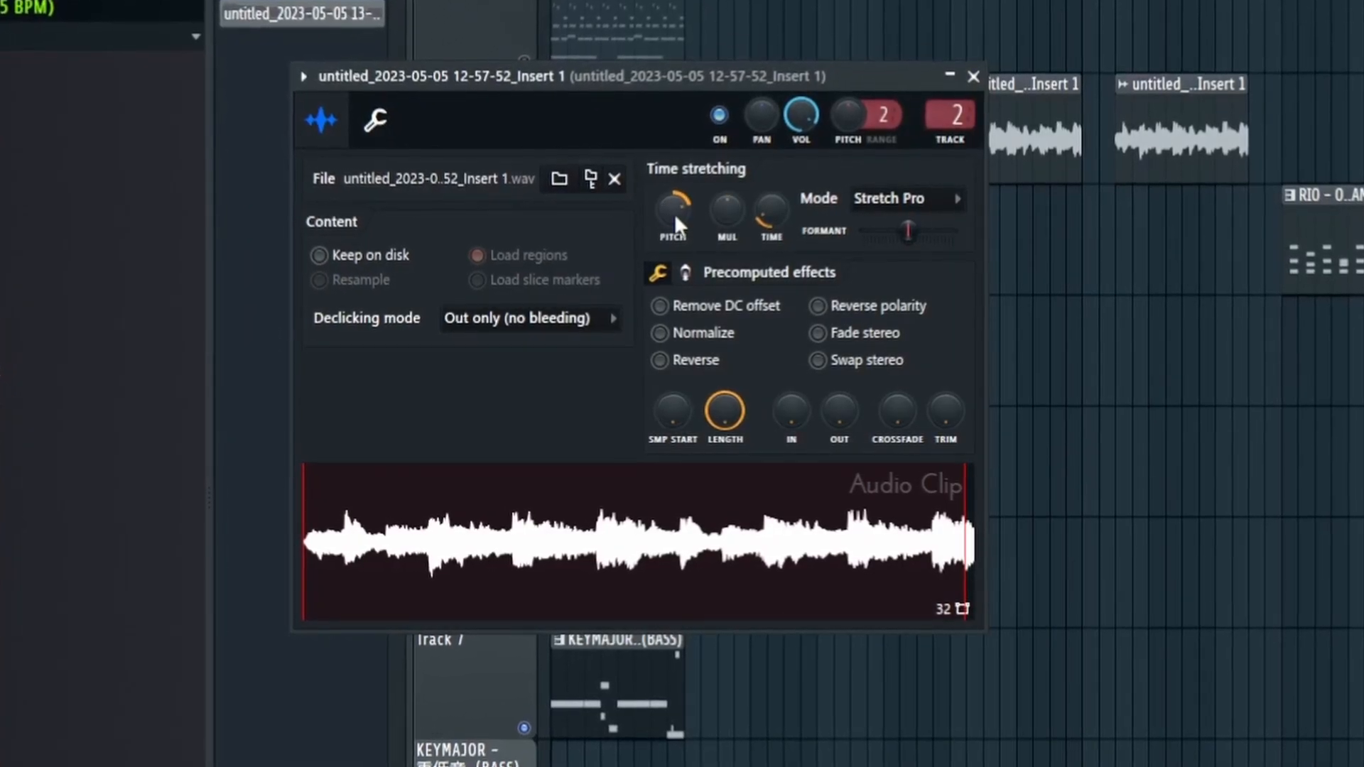
left_click(923, 198)
left_click(874, 265)
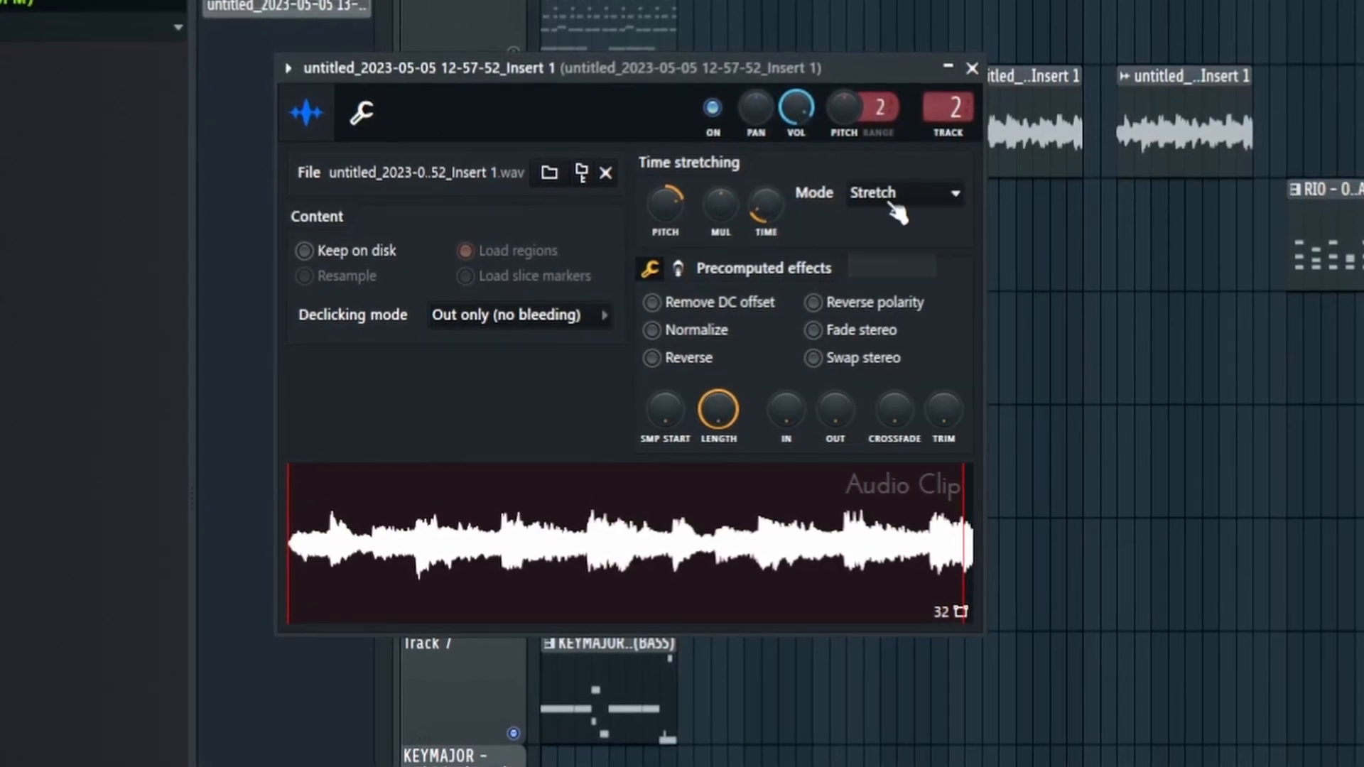
left_click(906, 194)
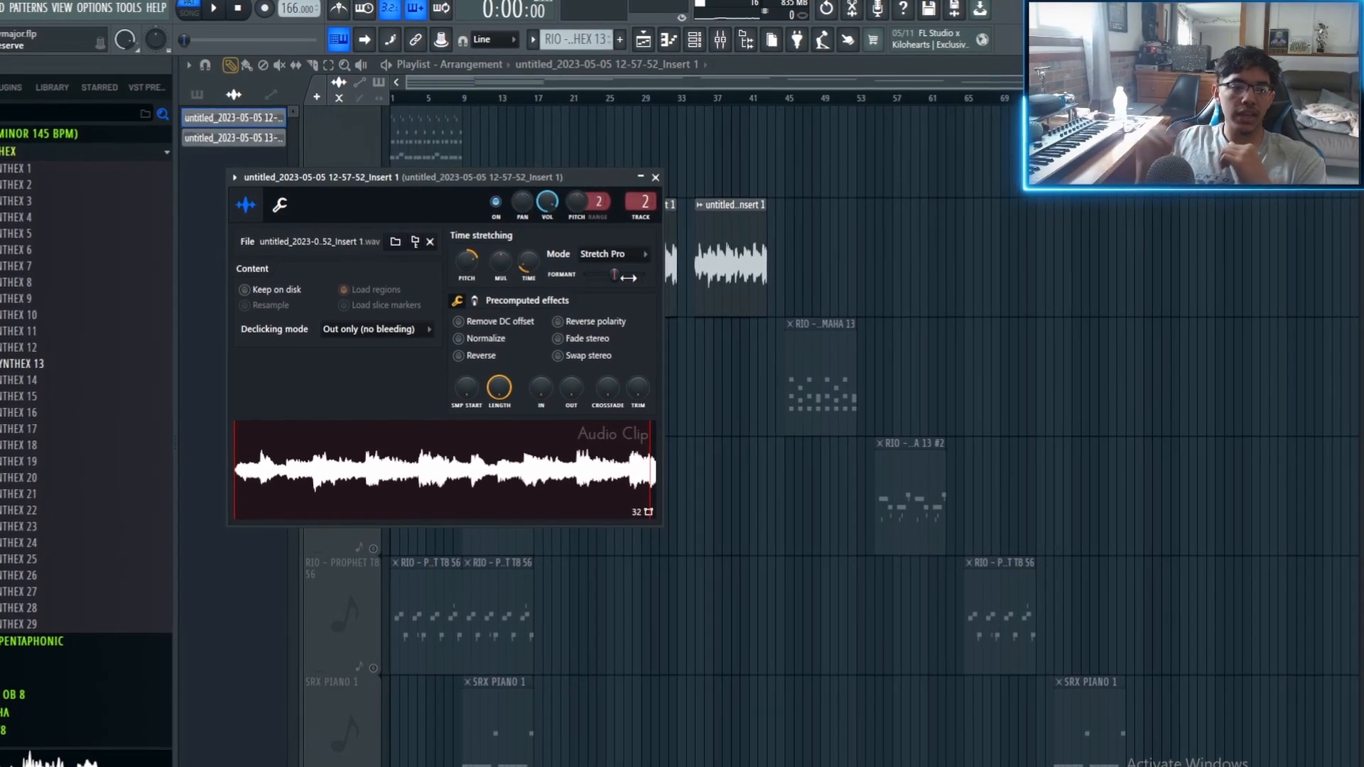
left_click(612, 260)
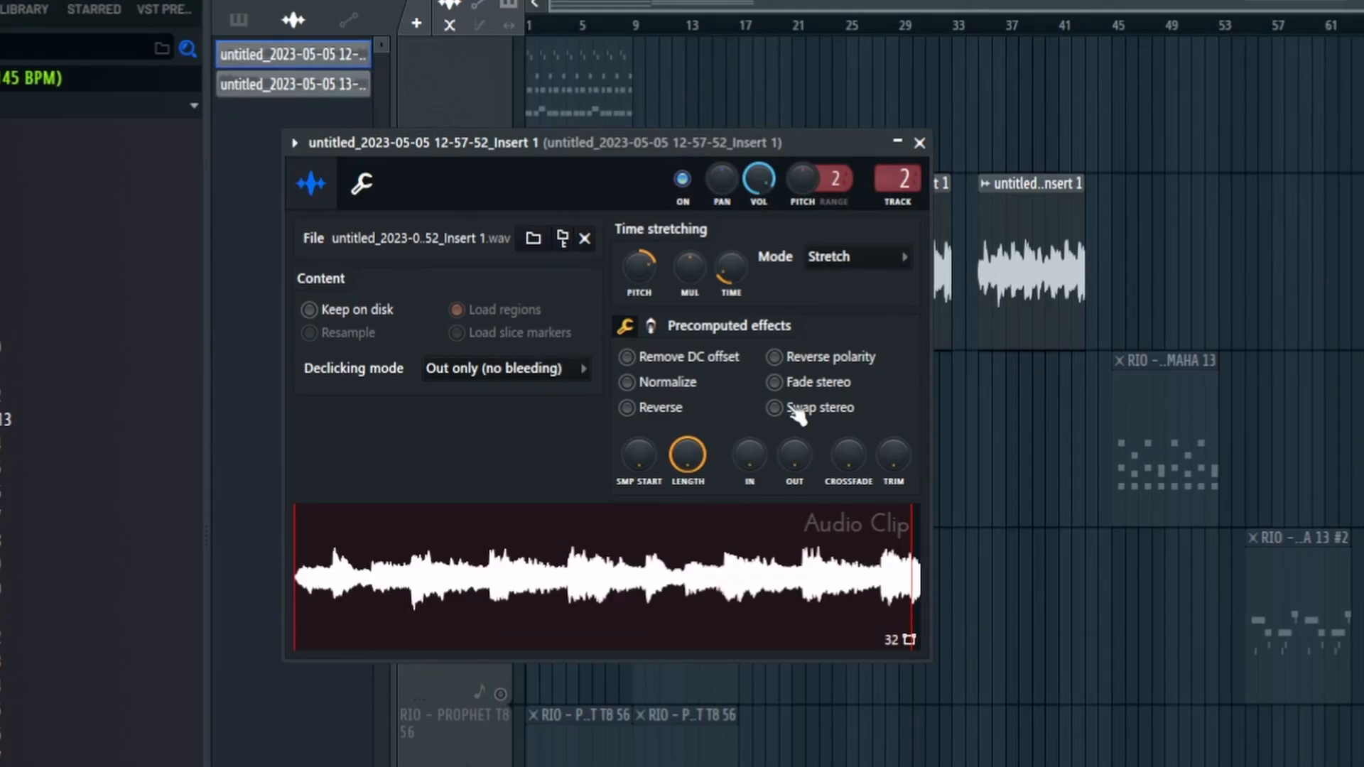
left_click(869, 262)
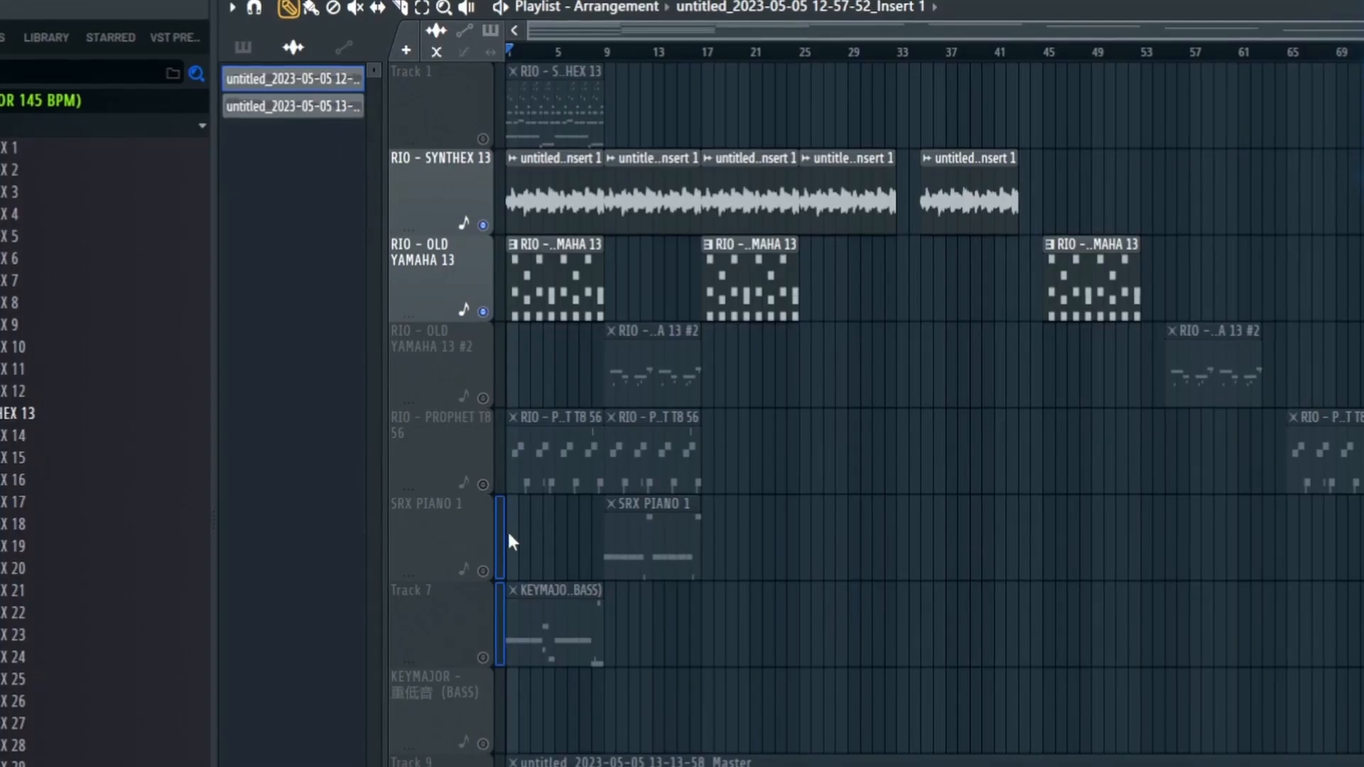
Isolate the RIO - OLD YAMAHA 13 layer by toggling the tracks below it, and examine its sample in the browser.
left_click(493, 401)
left_click_drag(498, 387, 493, 527)
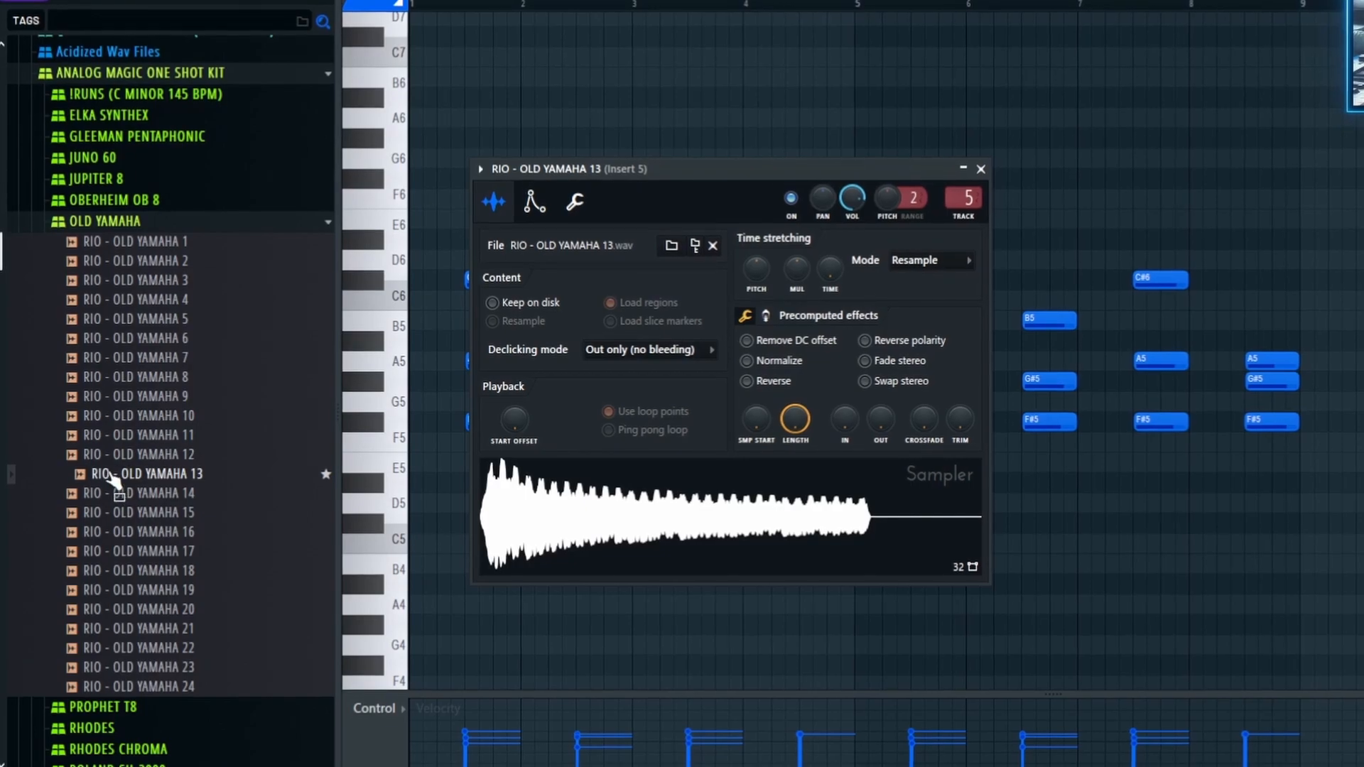
left_click_drag(142, 482, 249, 459)
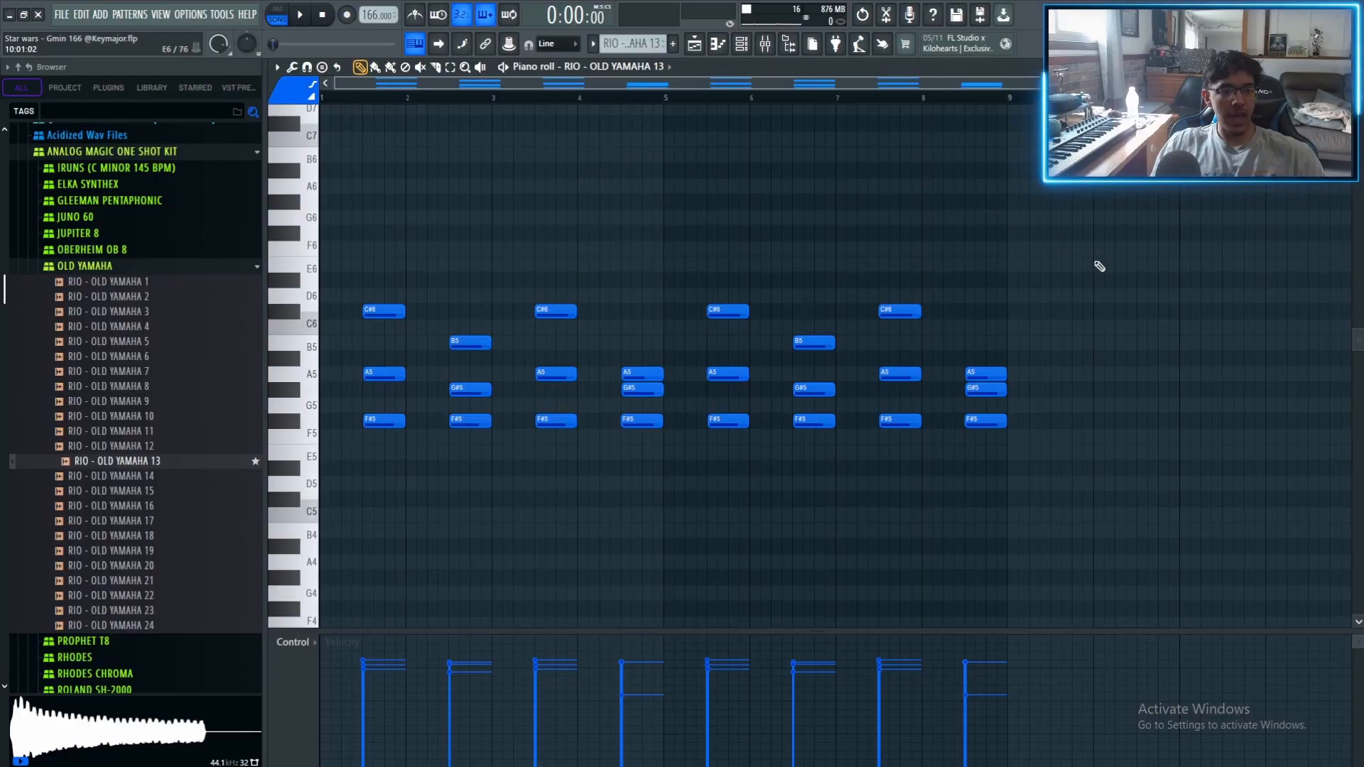
Select all of the OLD YAMAHA 13 chord notes and inspect the Ambience reverb in the Insert 5 effect chain.
key("ctrl+a")
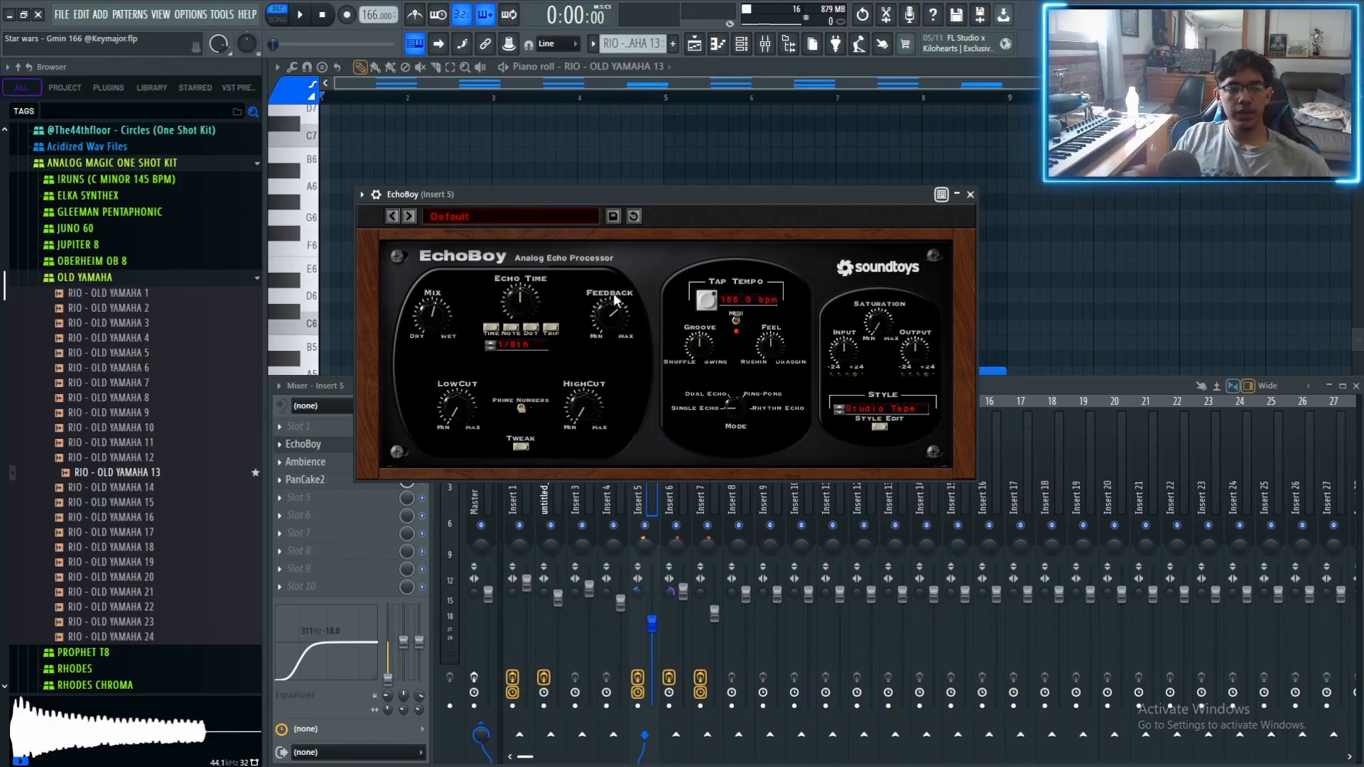
left_click(349, 462)
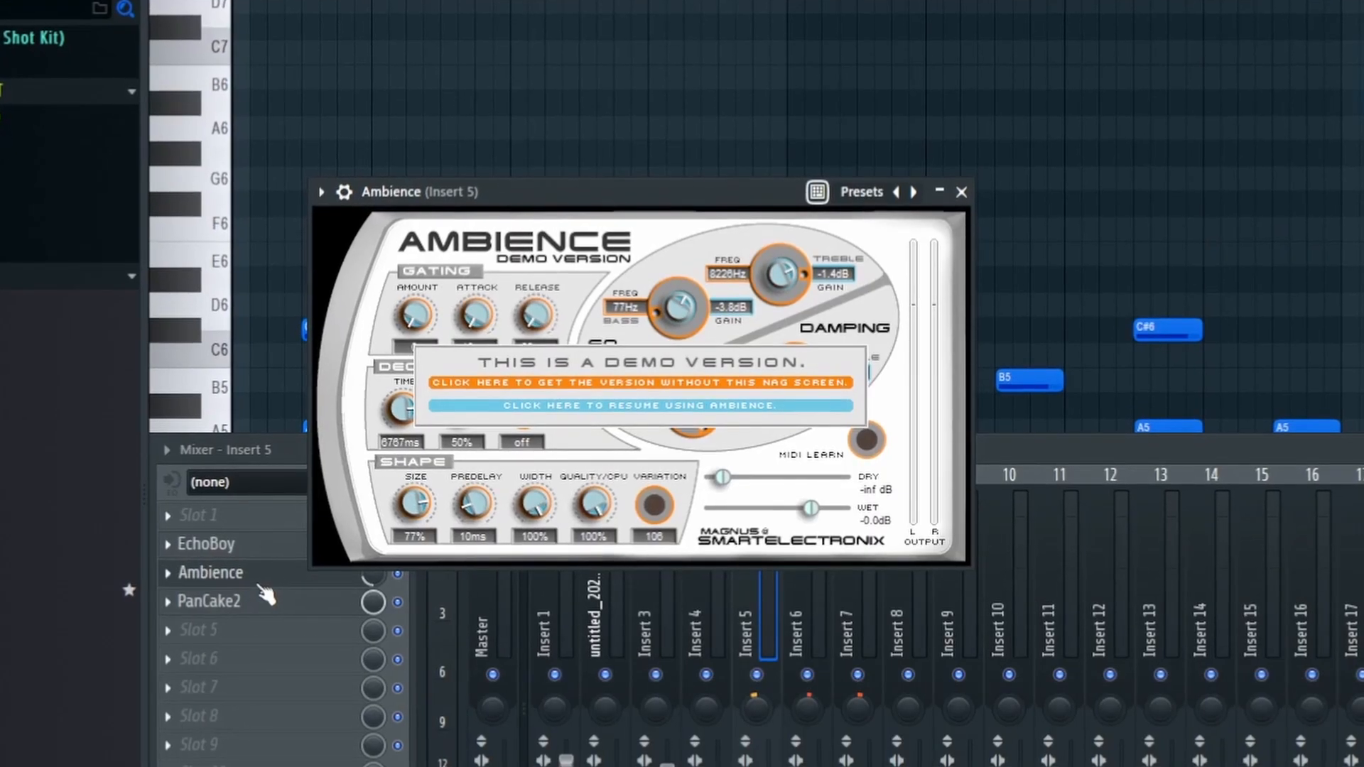
left_click(265, 565)
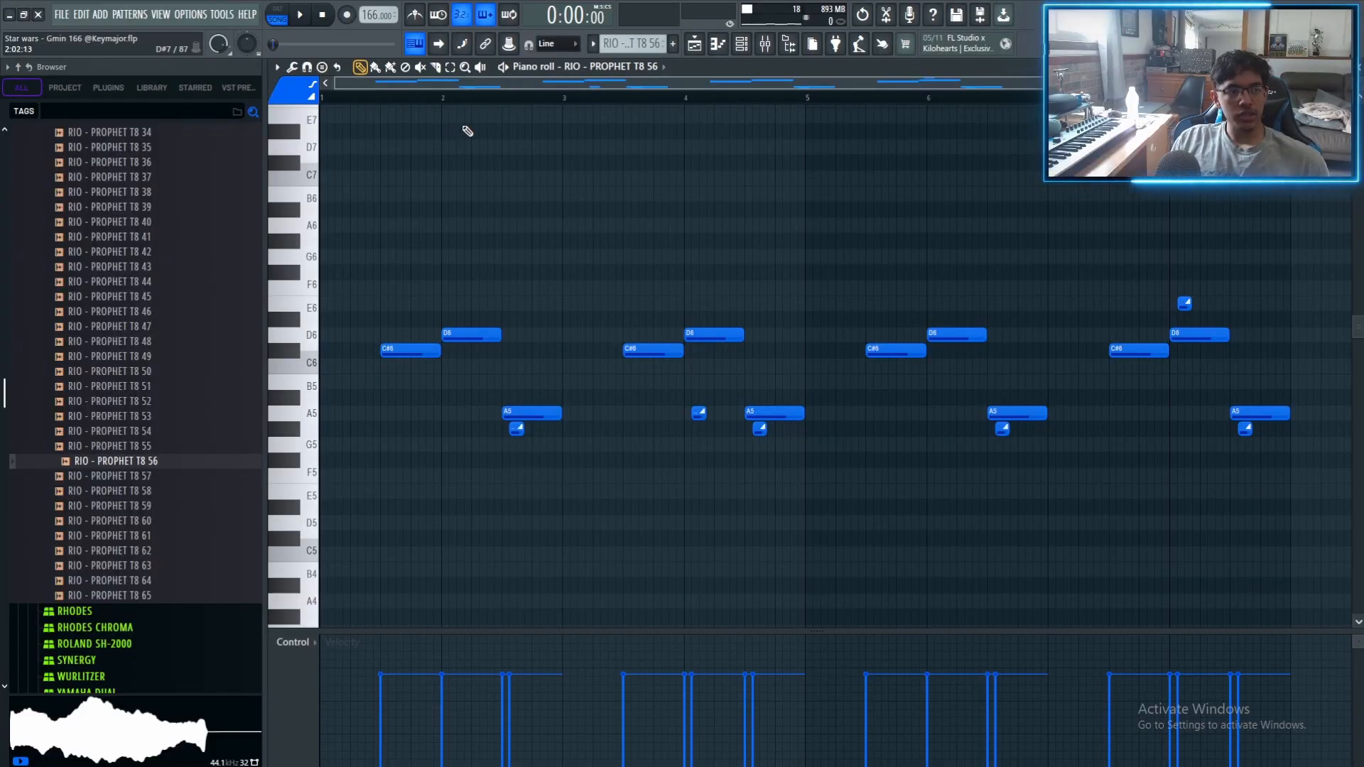
Listen to the RIO - PROPHET T8 56 melody and examine its notes up close in the piano roll.
right_click(617, 74)
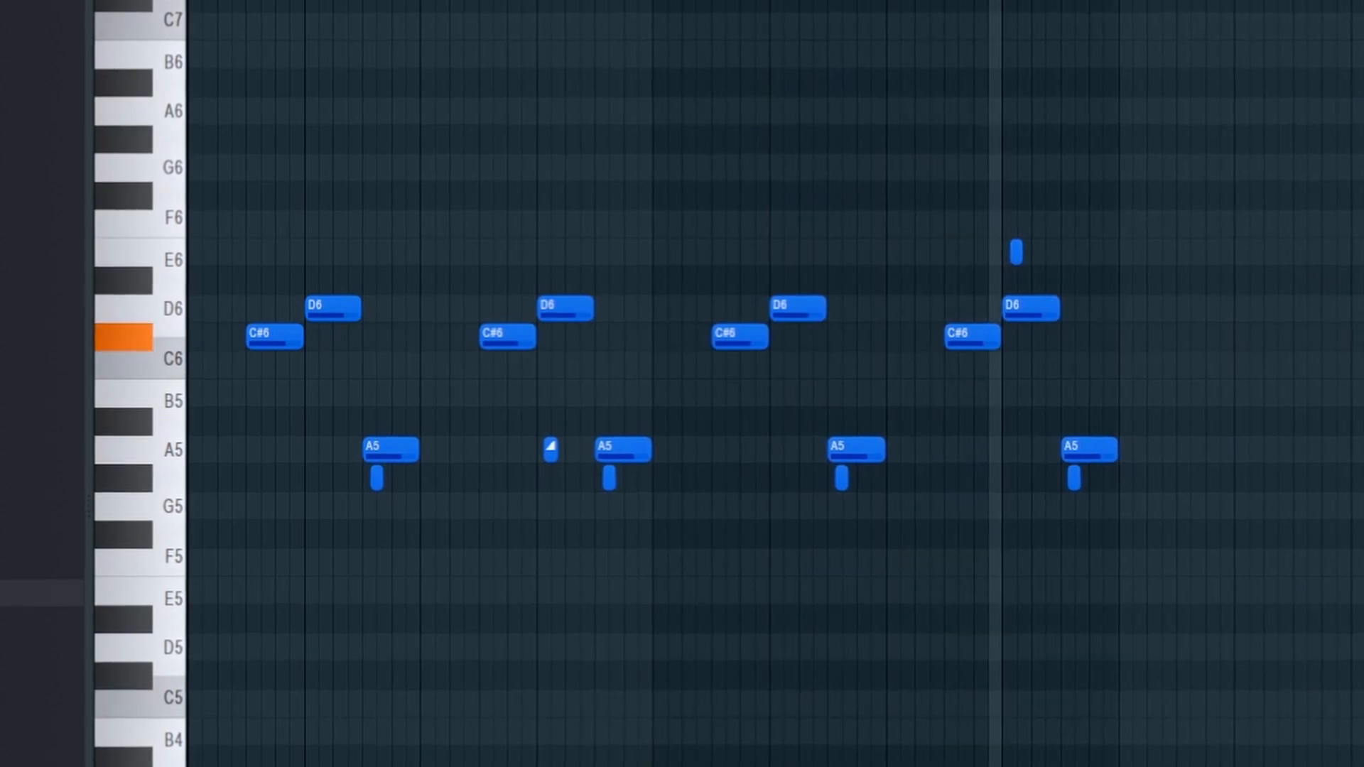
left_click(328, 16)
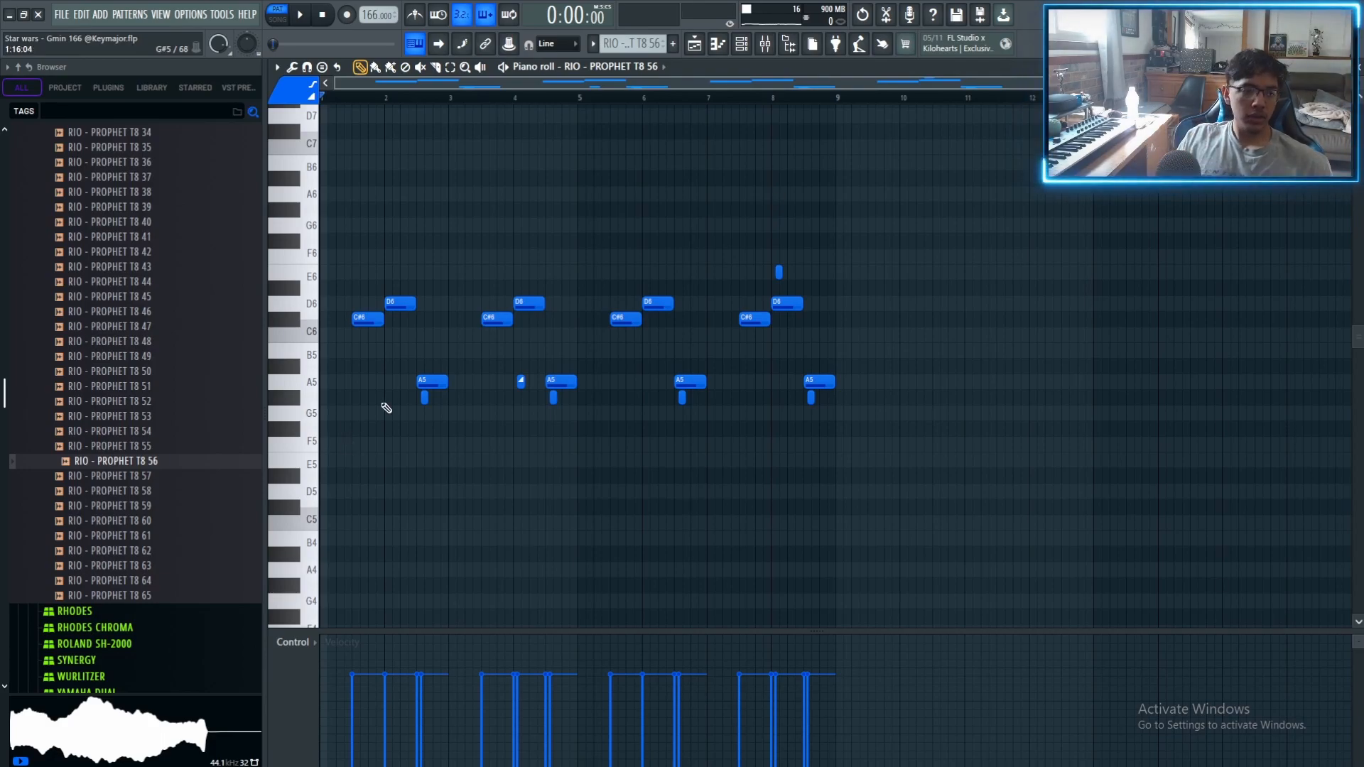
scroll(387, 408, "up", 4, "ctrl")
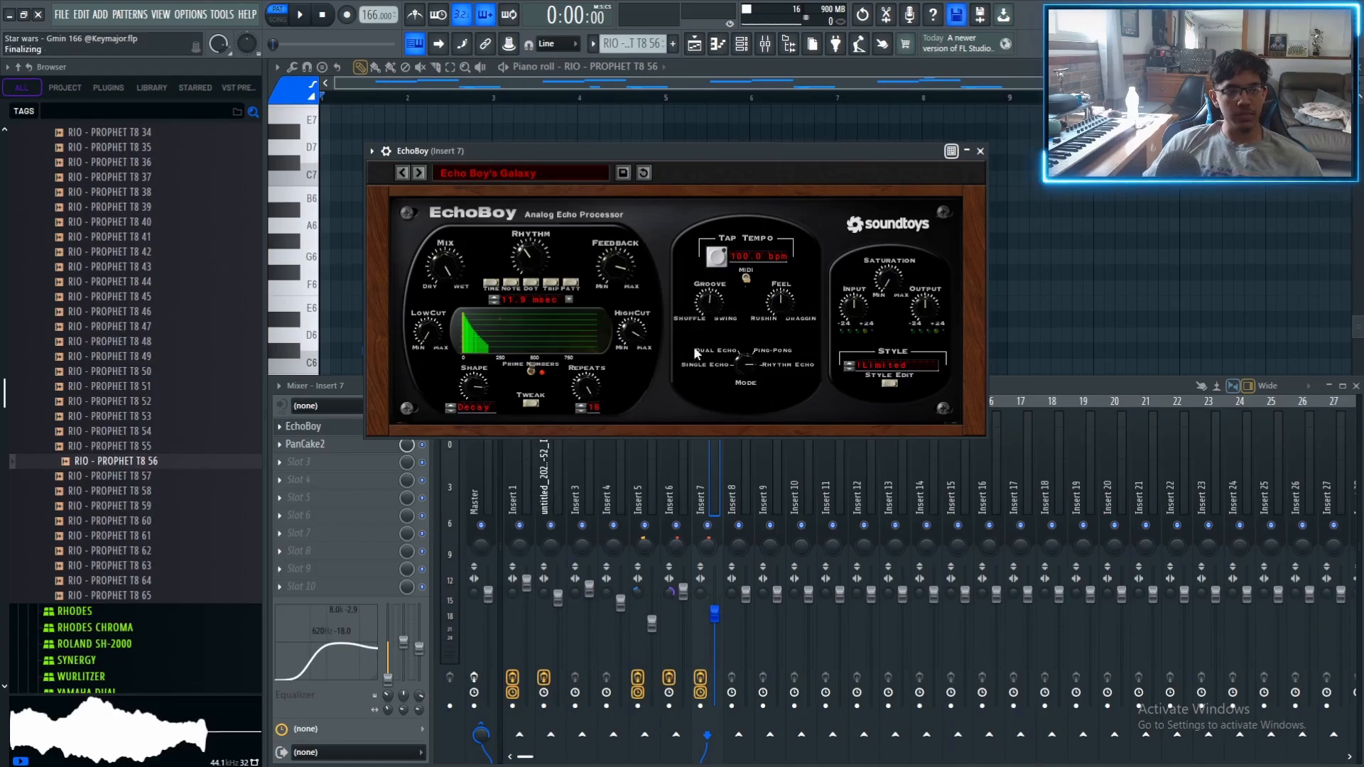
Inspect the EchoBoy delay and PanCake2 panning settings on Insert 7, and close the effect window.
left_click(318, 427)
left_click(304, 443)
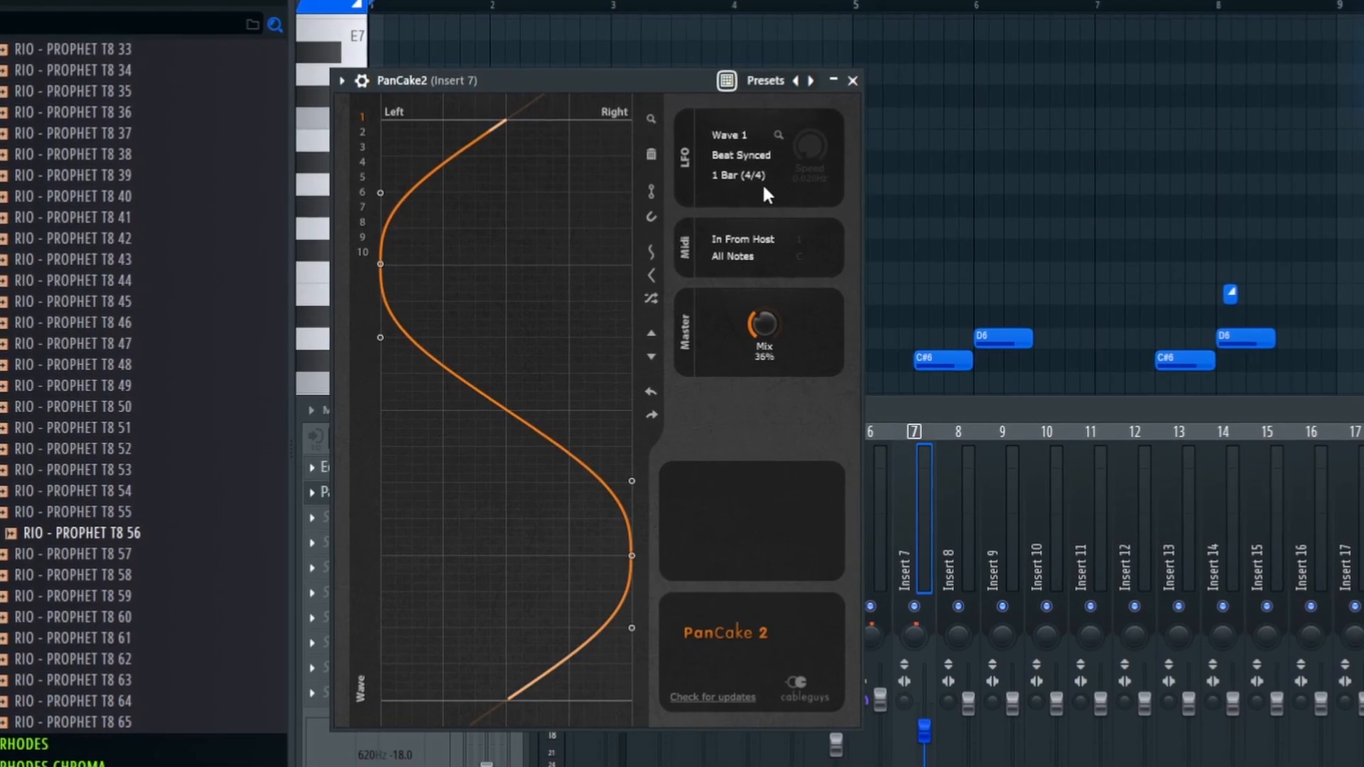
left_click(853, 80)
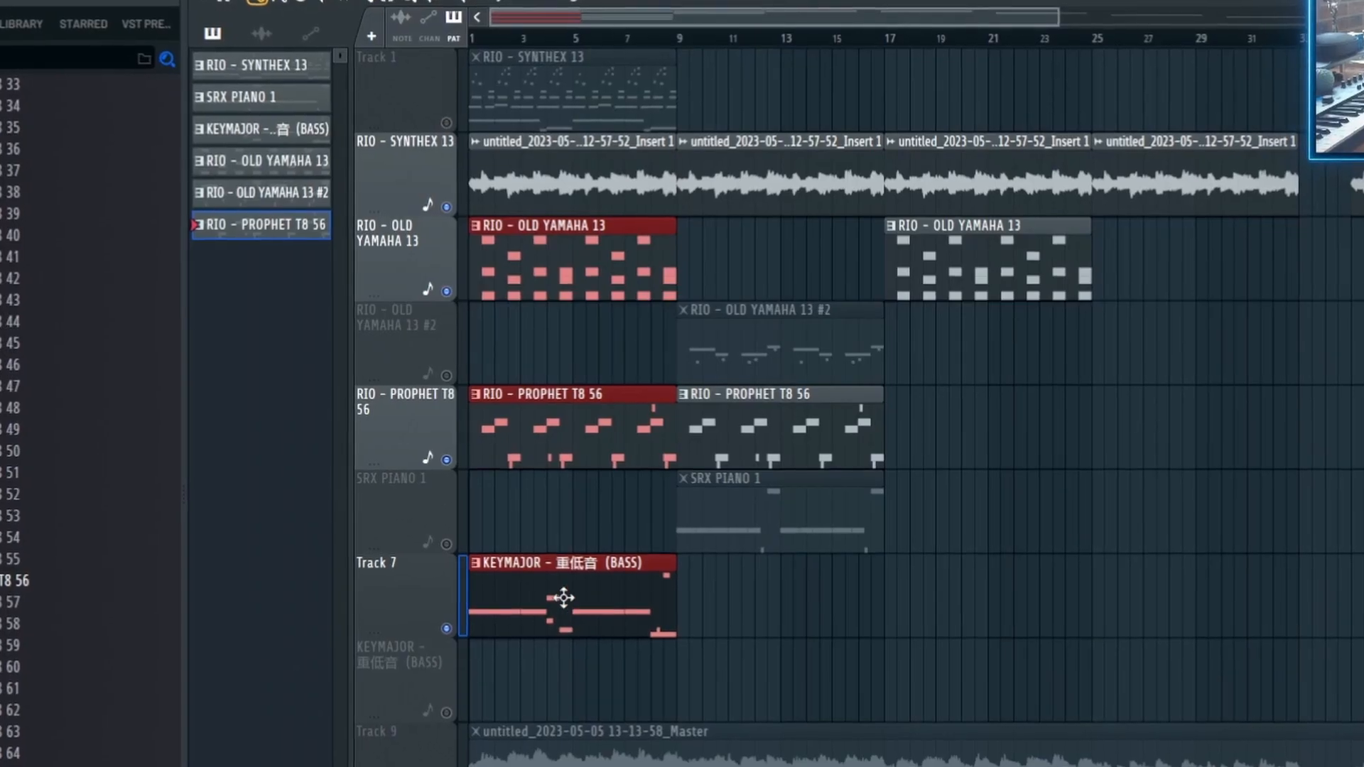
Locate the KEYMAJOR - 重低音 (BASS) sample in the browser and review the sampler's volume envelope and portamento settings.
left_click_drag(557, 640, 549, 206)
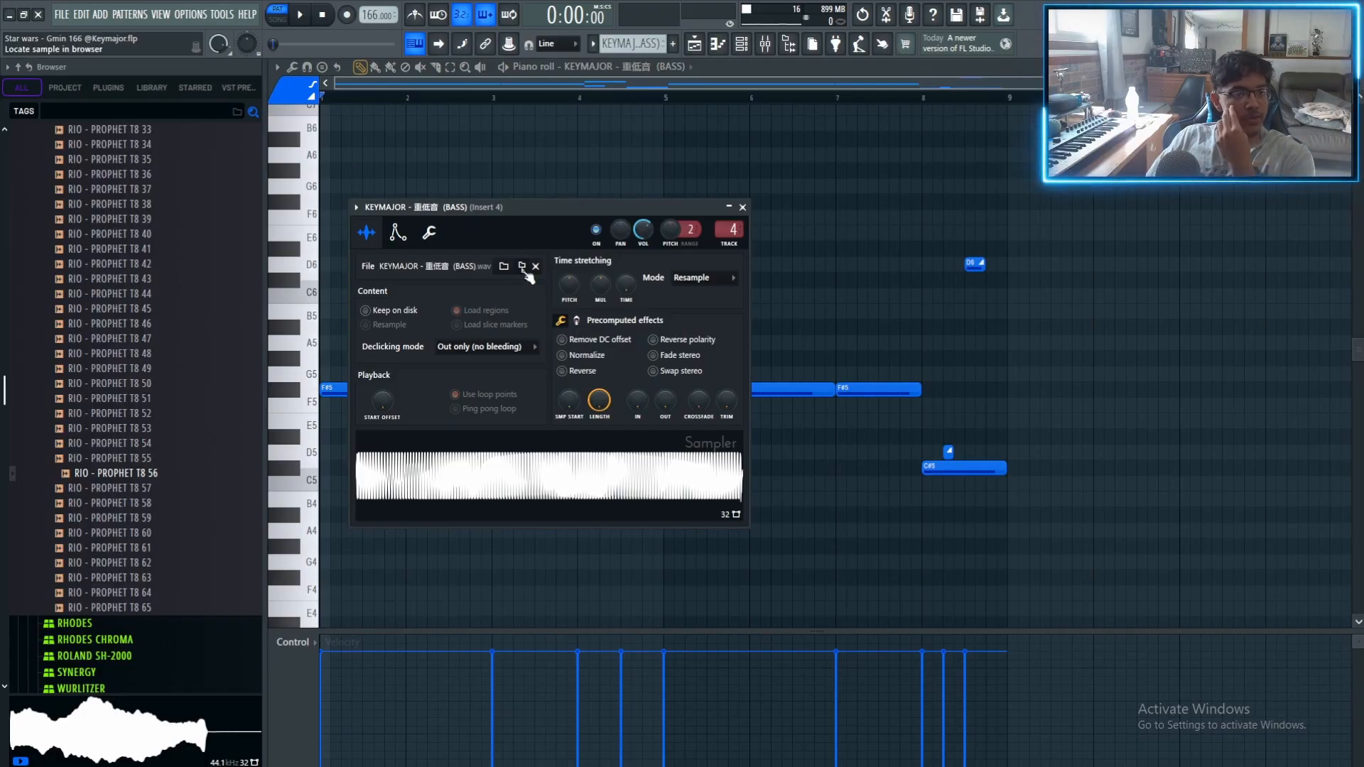
left_click(522, 267)
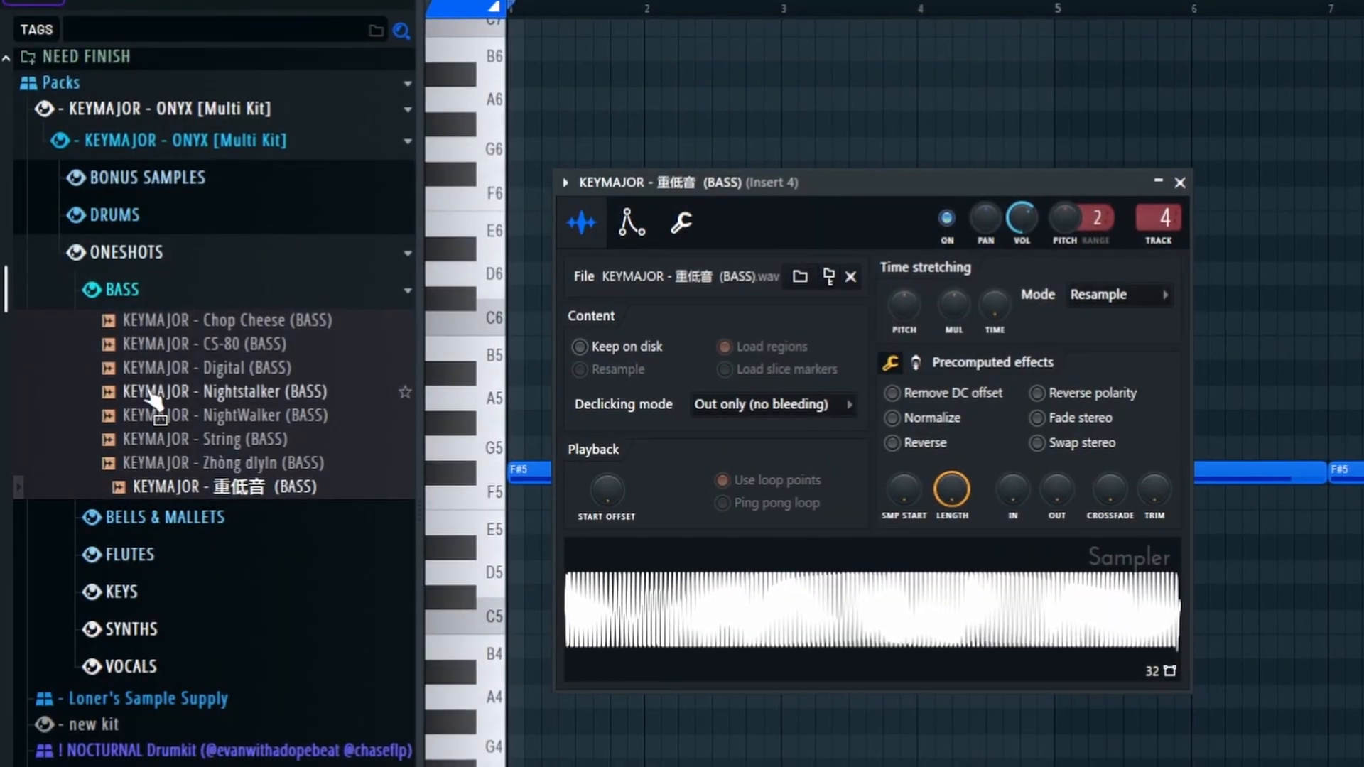
left_click(628, 225)
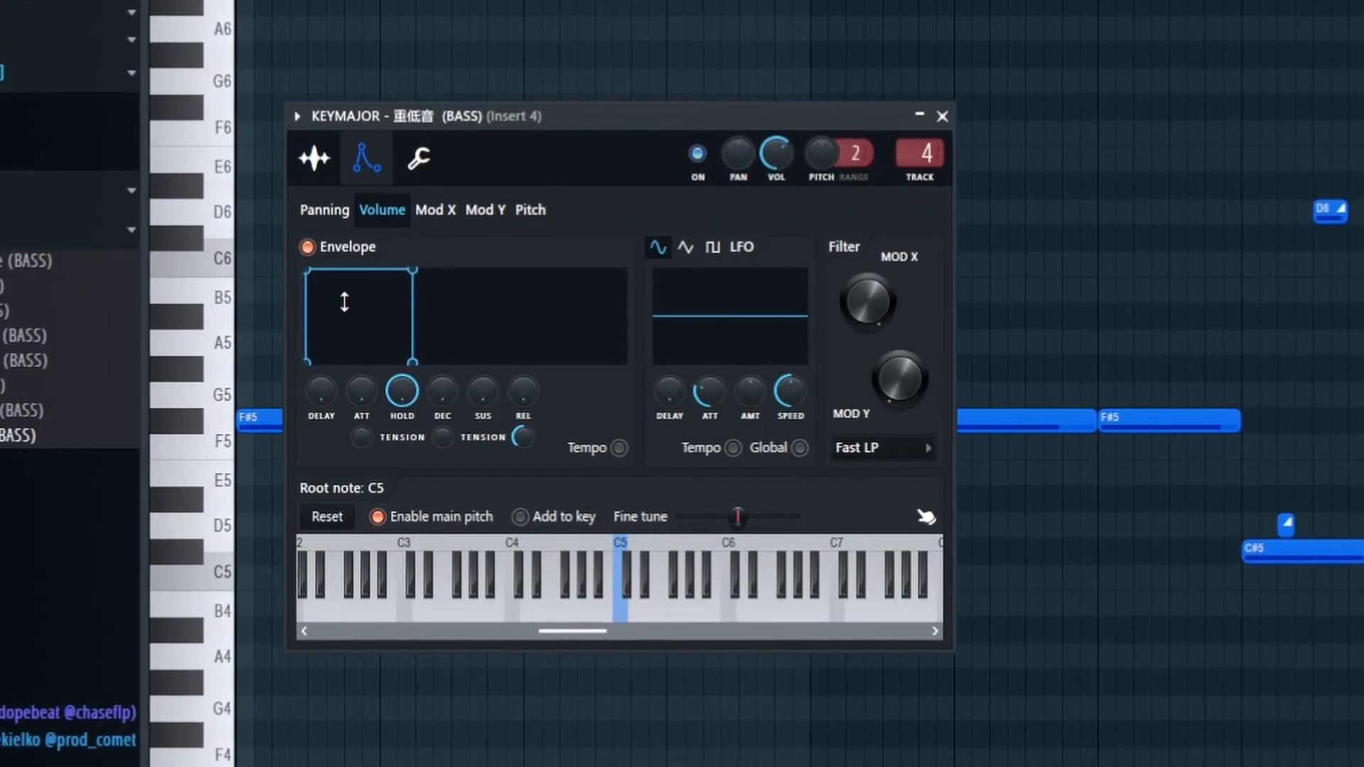
left_click(415, 154)
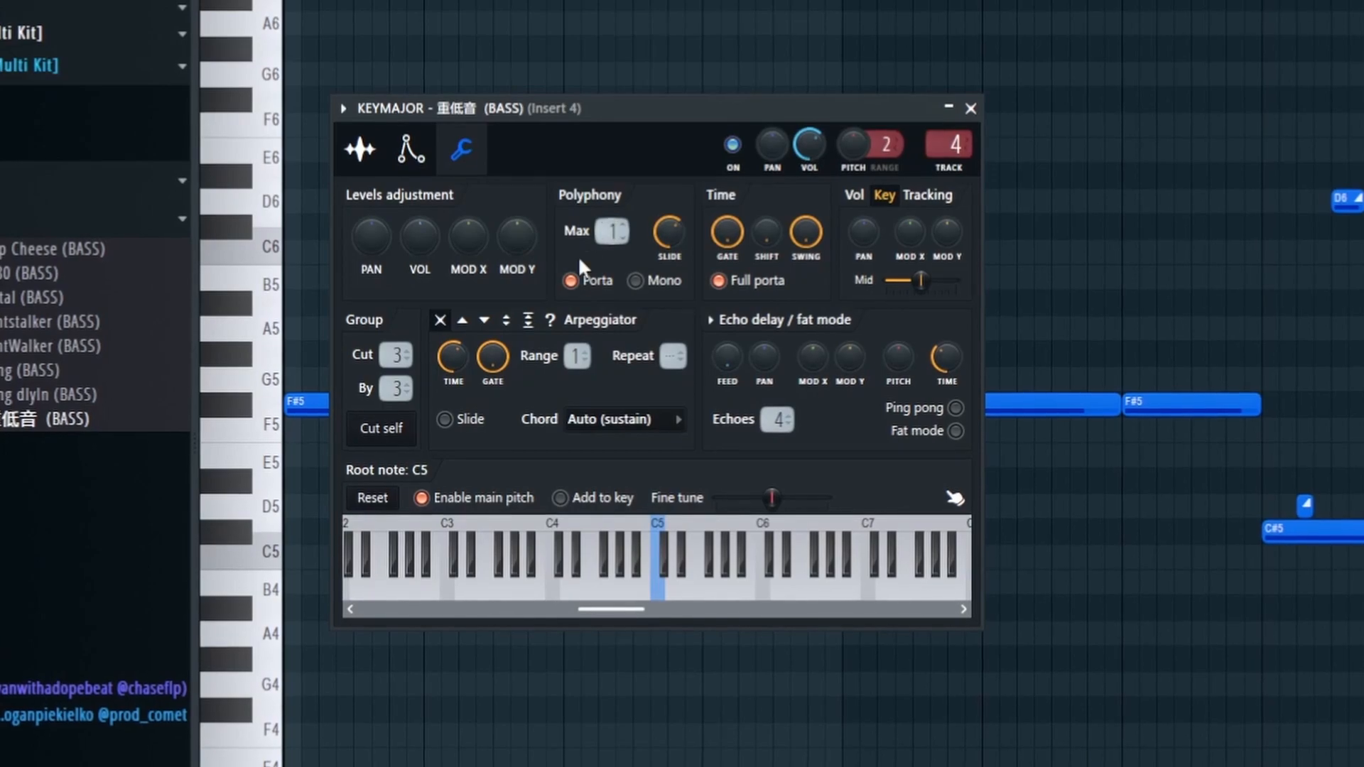
left_click(582, 283)
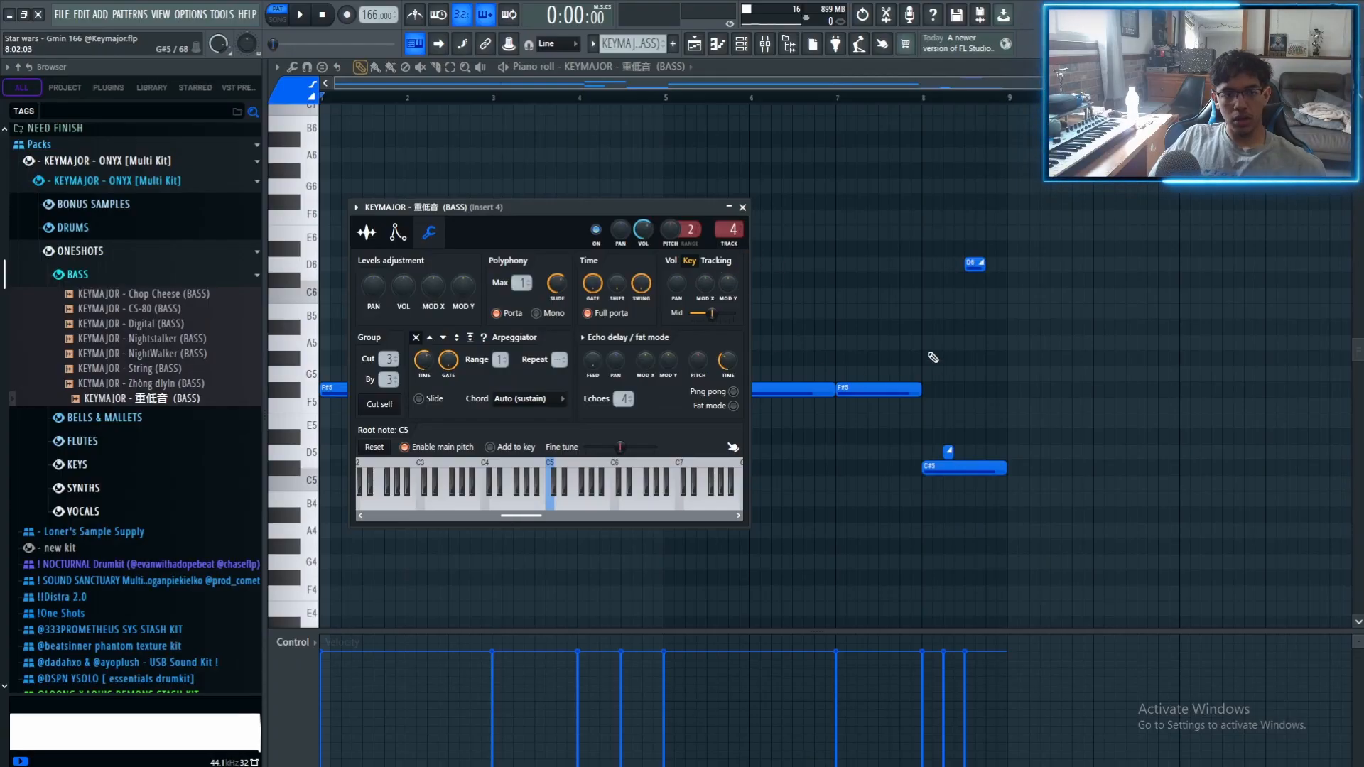
Select the A5, E5 and D5 bass notes before bar 5 and the closing variation notes from C#5 up to D6.
left_click_drag(251, 357, 231, 464)
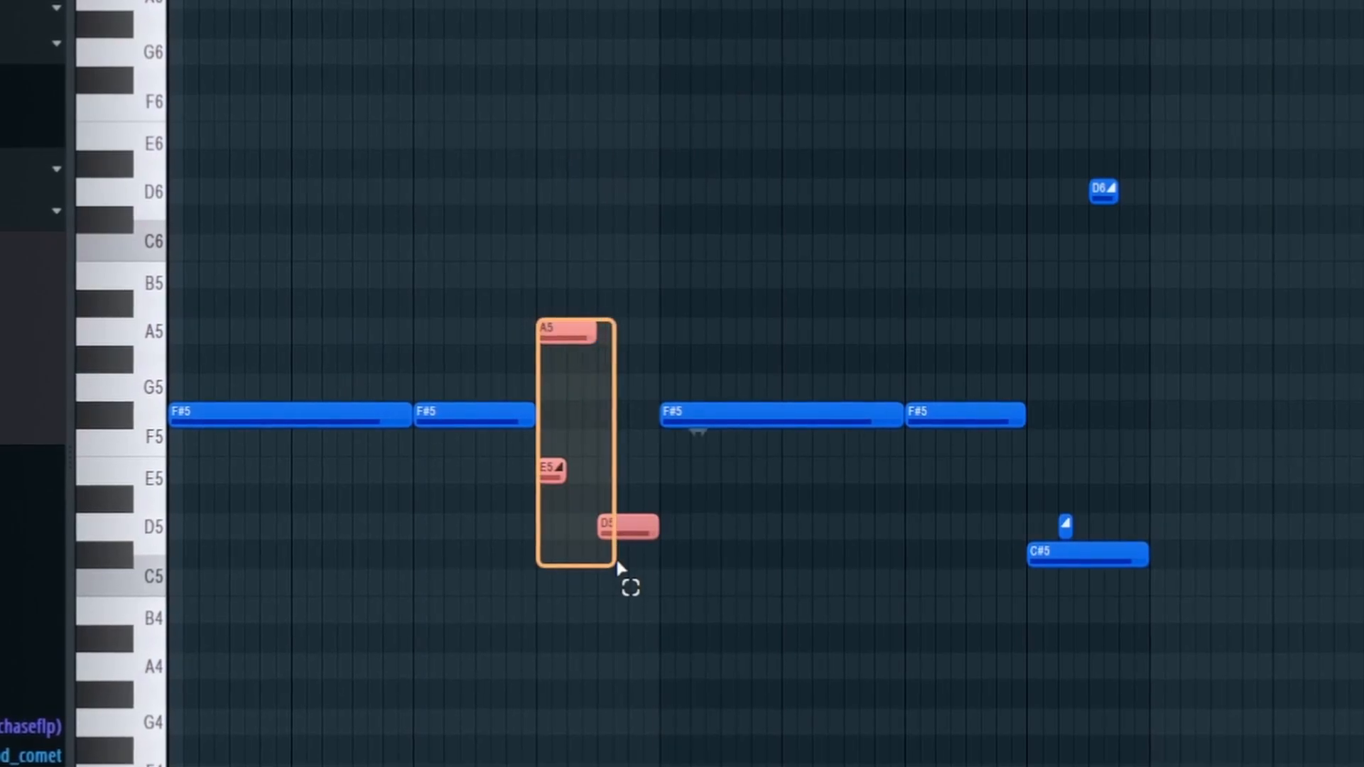
left_click_drag(1027, 568, 1361, 4)
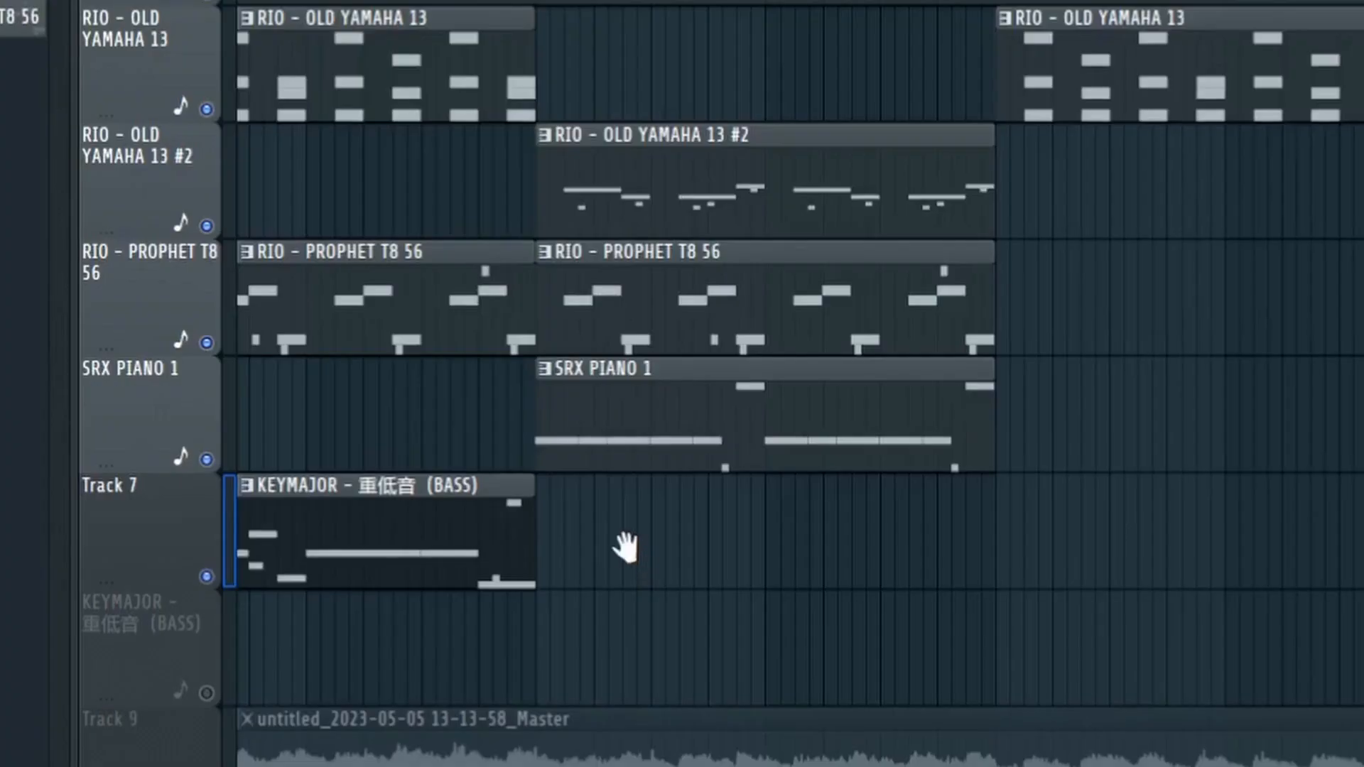
Open the SRX PIANO 1 clip from the playlist to view its notes and instrument patch.
scroll(656, 489, "up", 2)
left_click_drag(581, 465, 572, 506)
left_click_drag(456, 580, 459, 578)
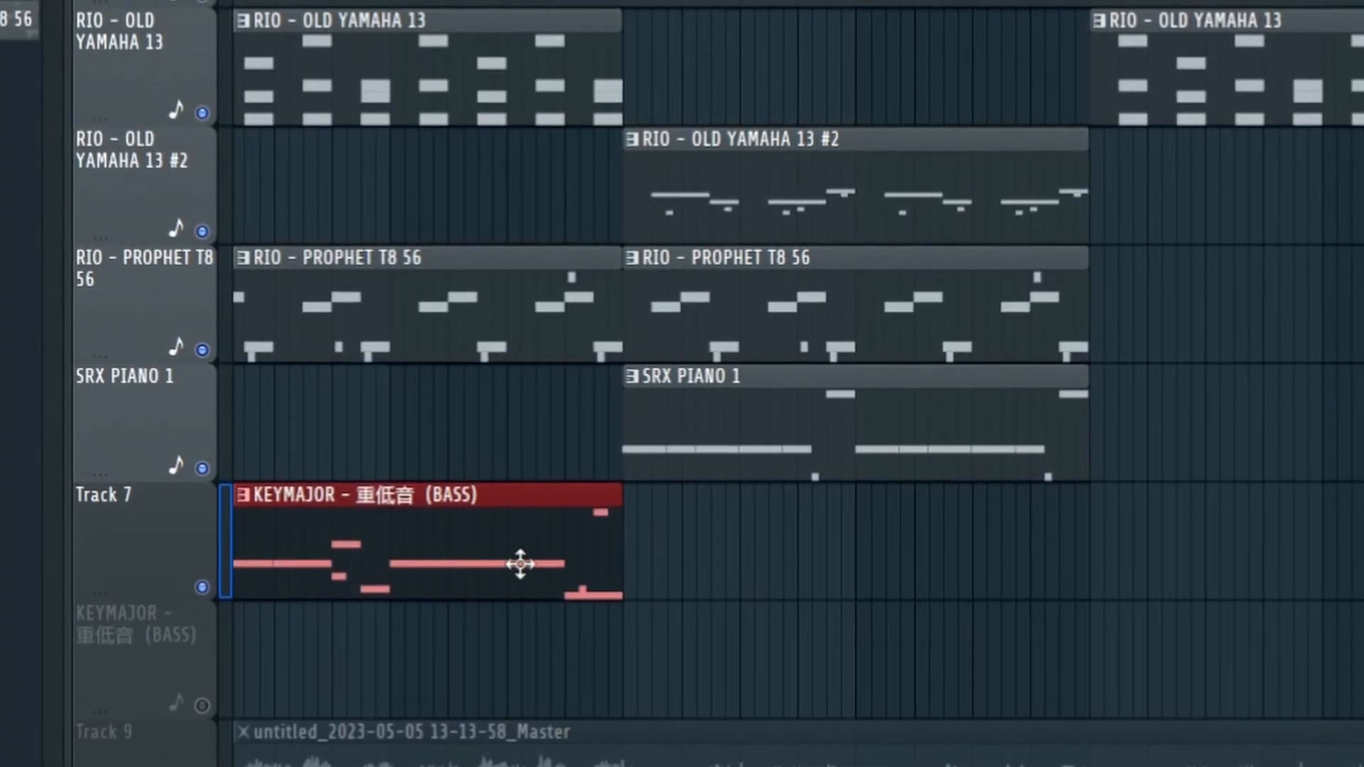
double_click(719, 434)
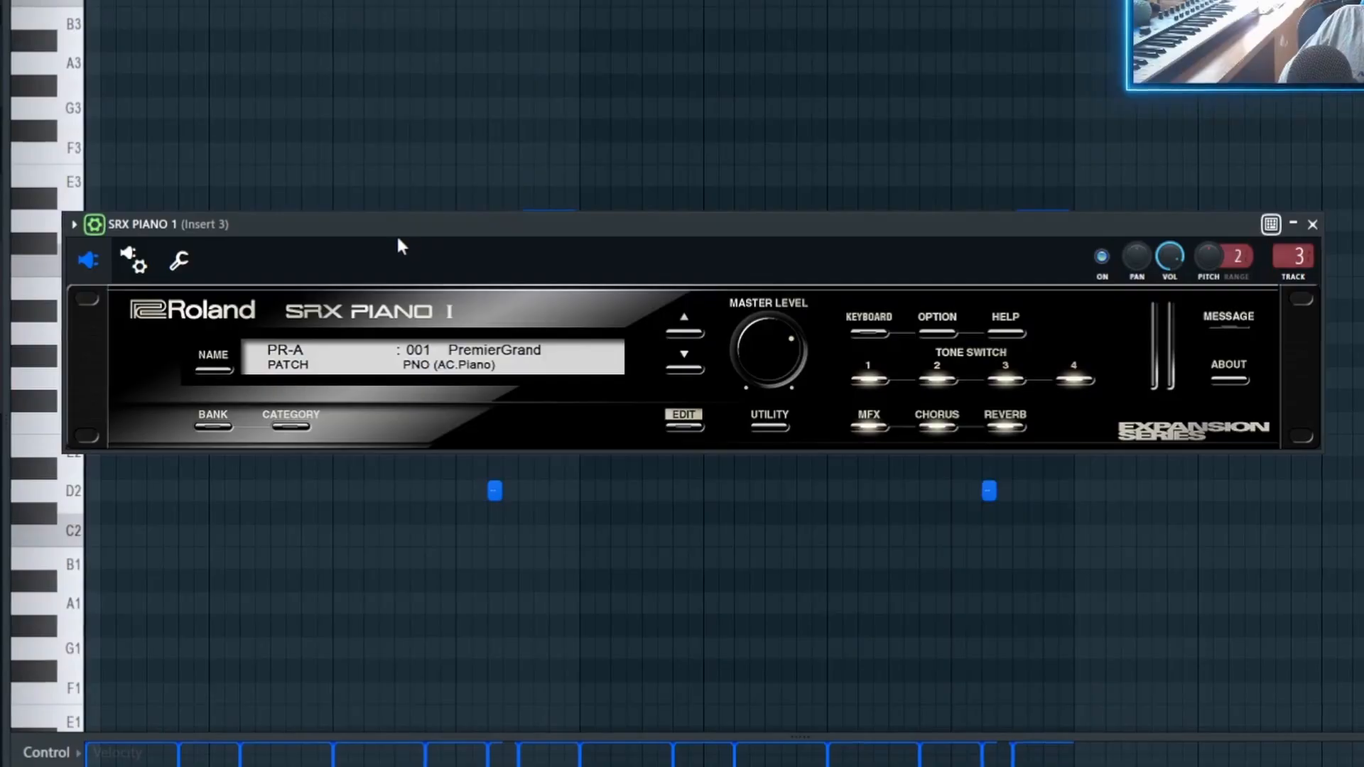
Hide the SRX PIANO 1 wrapper's settings bar to view only the PremierGrand patch display.
left_click(107, 223)
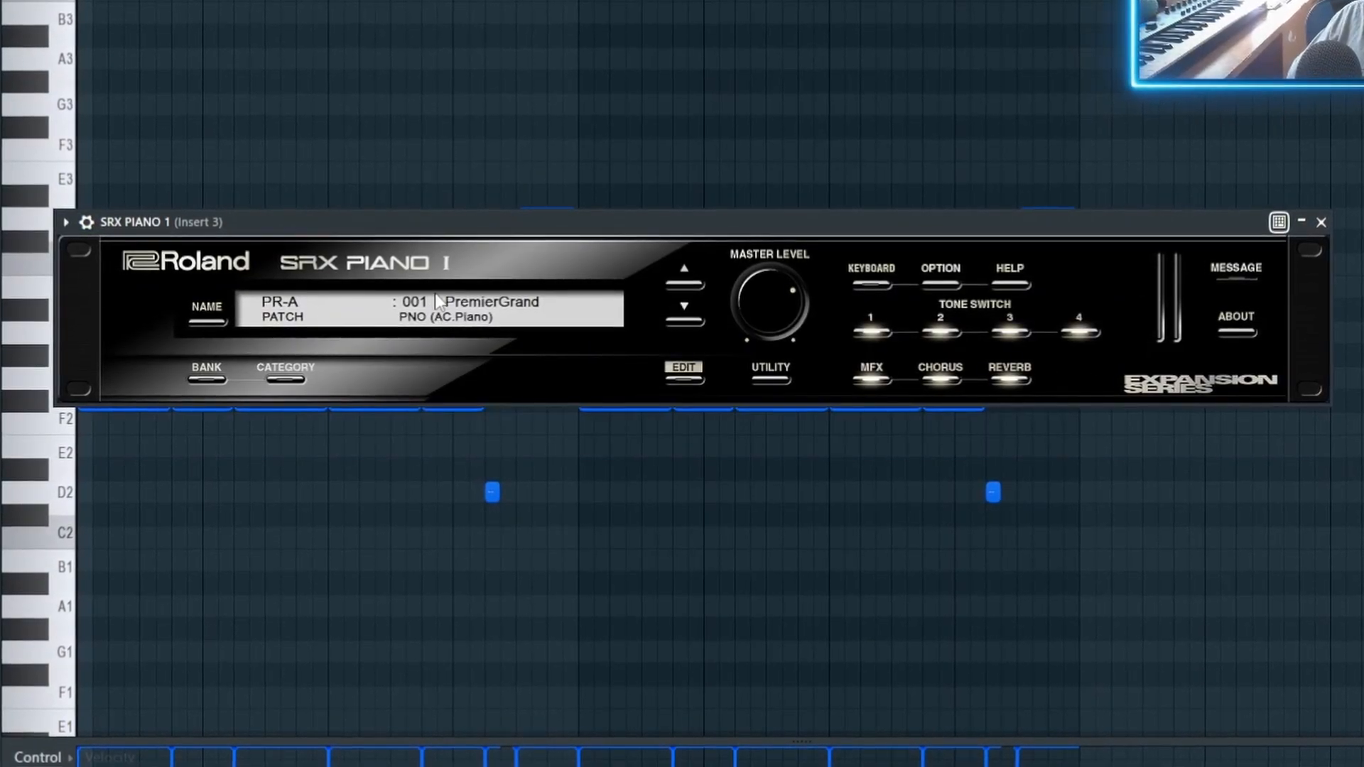
right_click(488, 152)
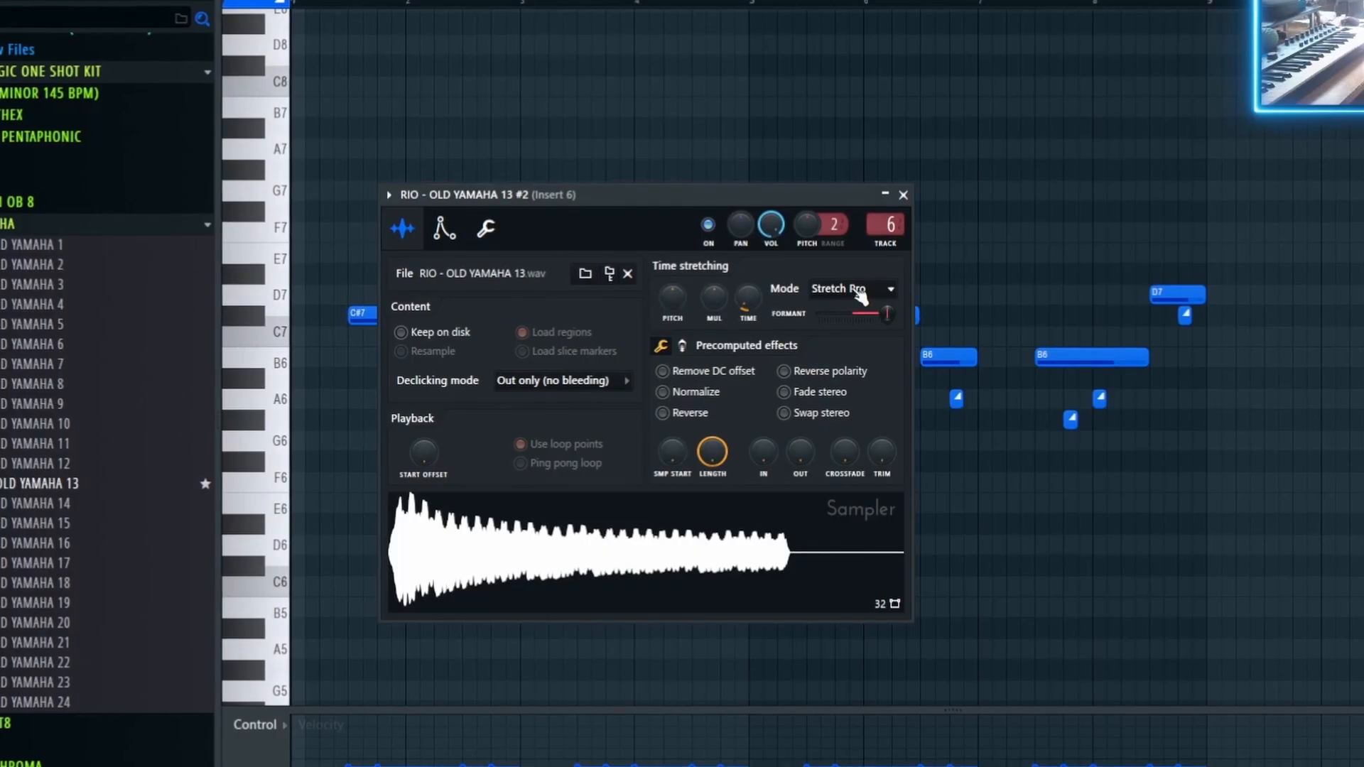
Set the time-stretching mode of the RIO - OLD YAMAHA 13 #2 sampler to Stretch Pro.
left_click(853, 286)
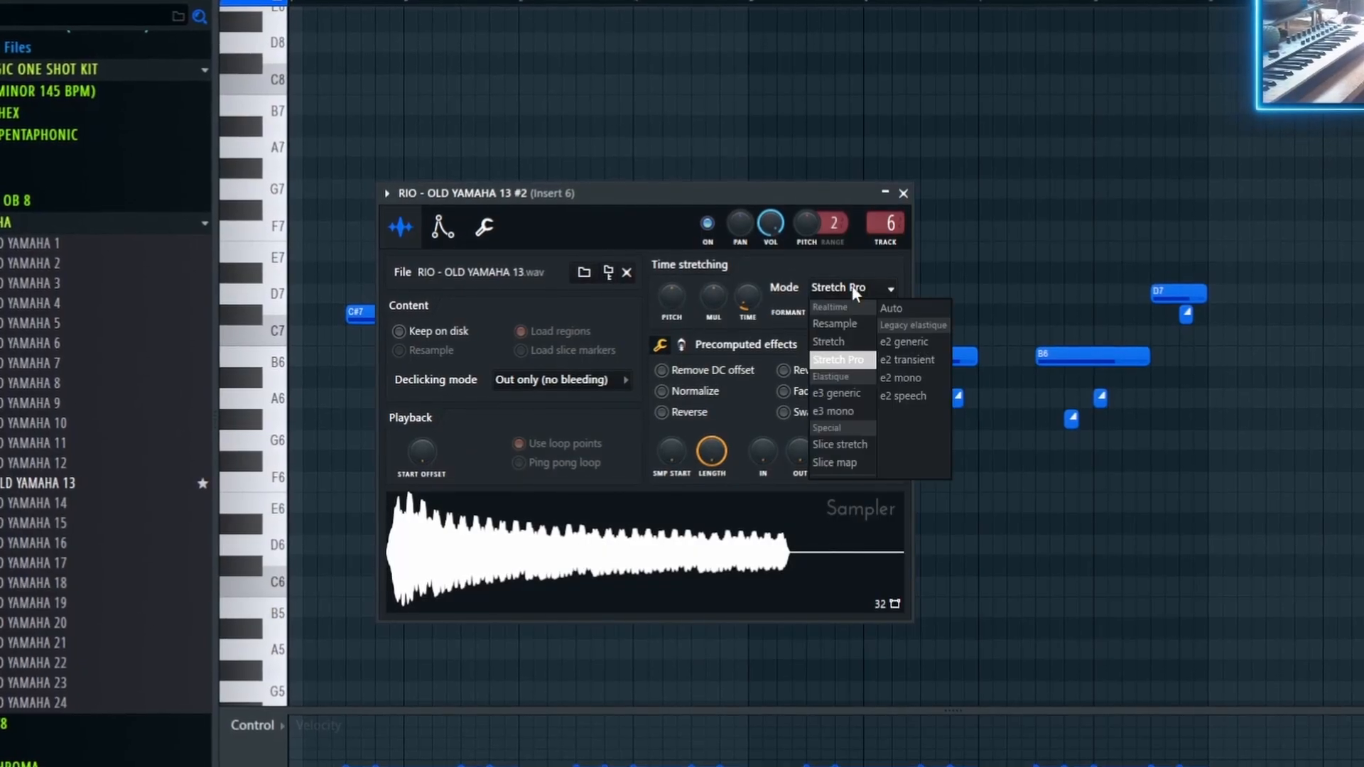
left_click(839, 353)
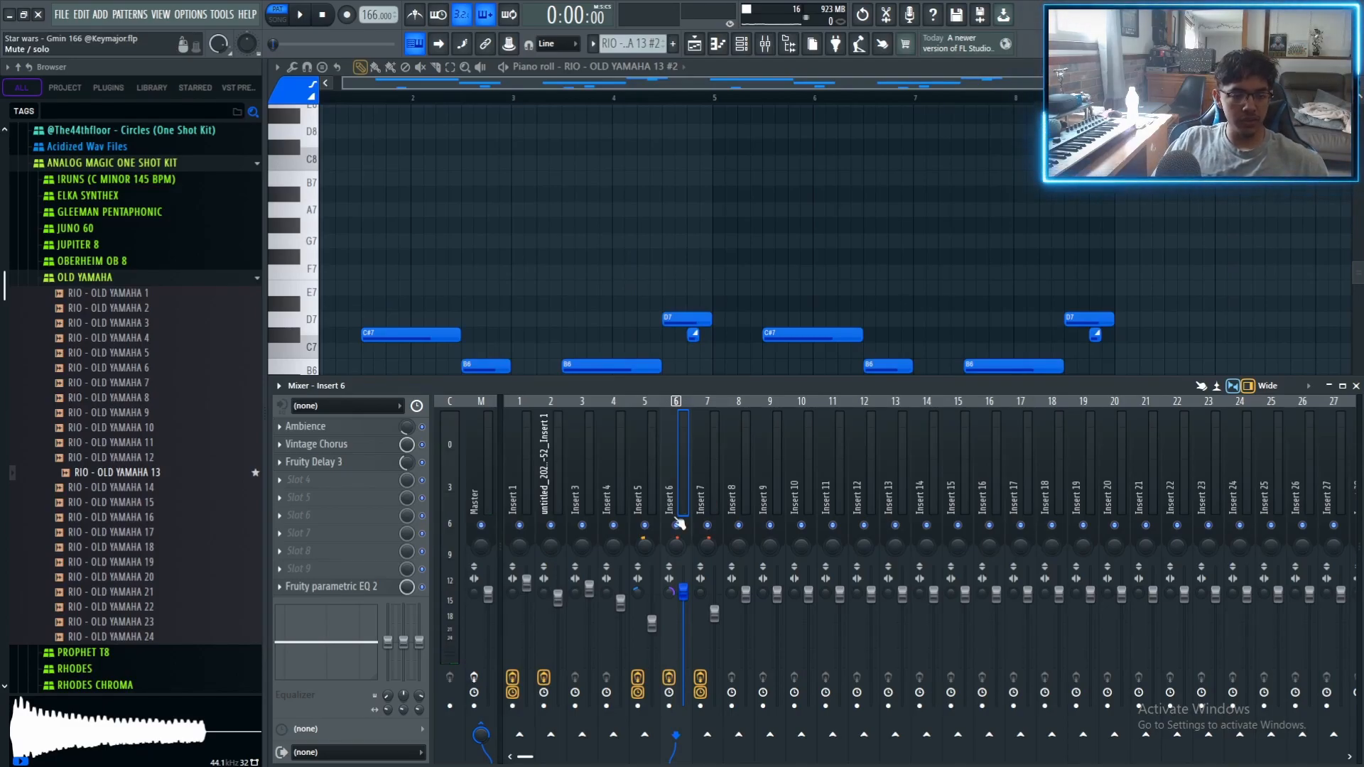
Inspect the Ambience, Vintage Chorus, Fruity Delay 3 and Fruity parametric EQ 2 effects on Insert 6.
left_click(365, 429)
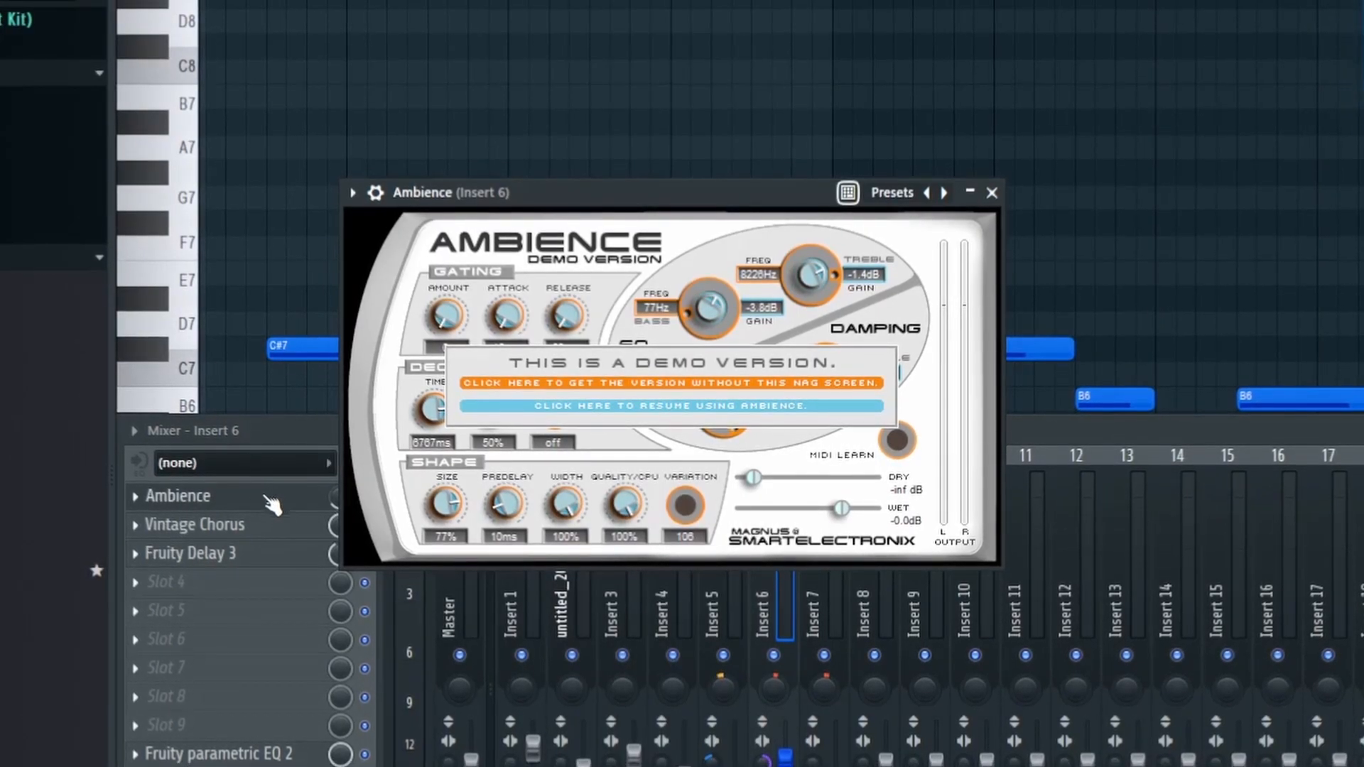
left_click(242, 525)
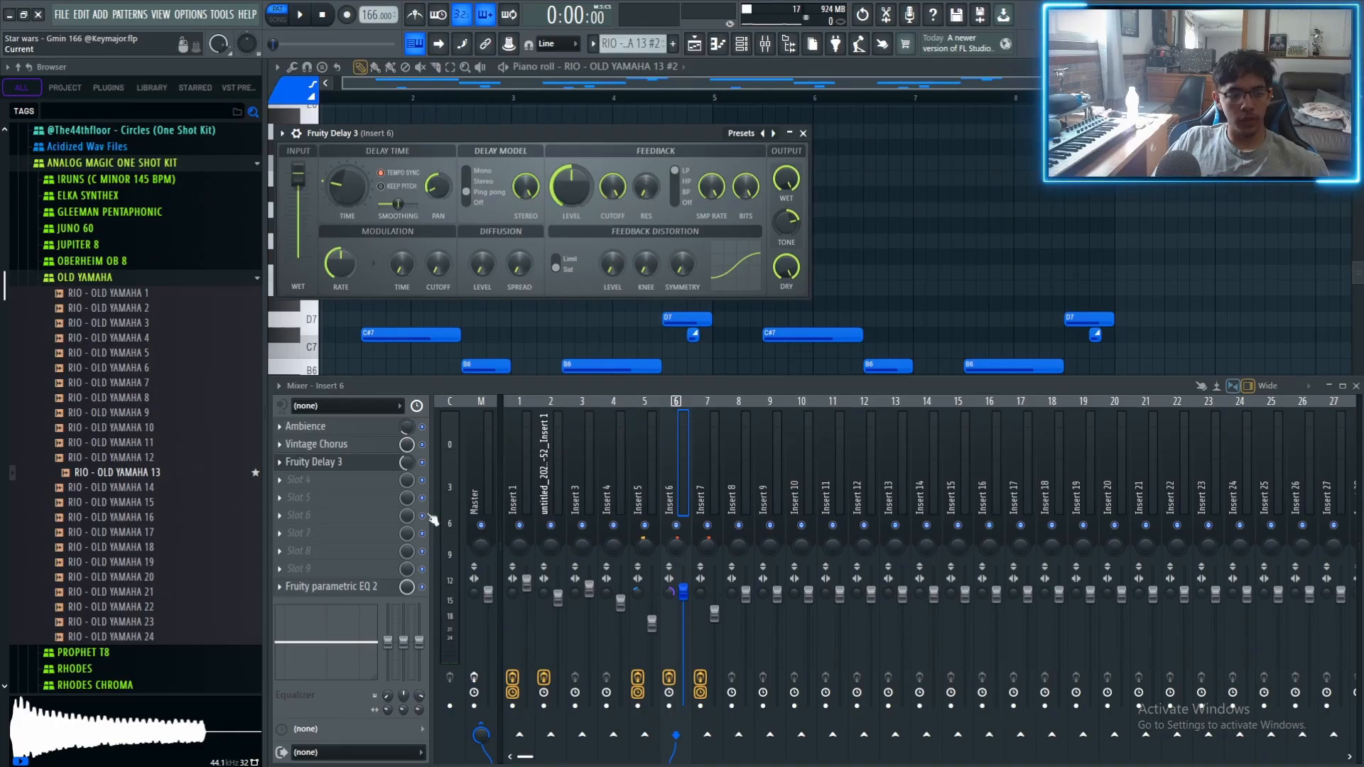
left_click(344, 587)
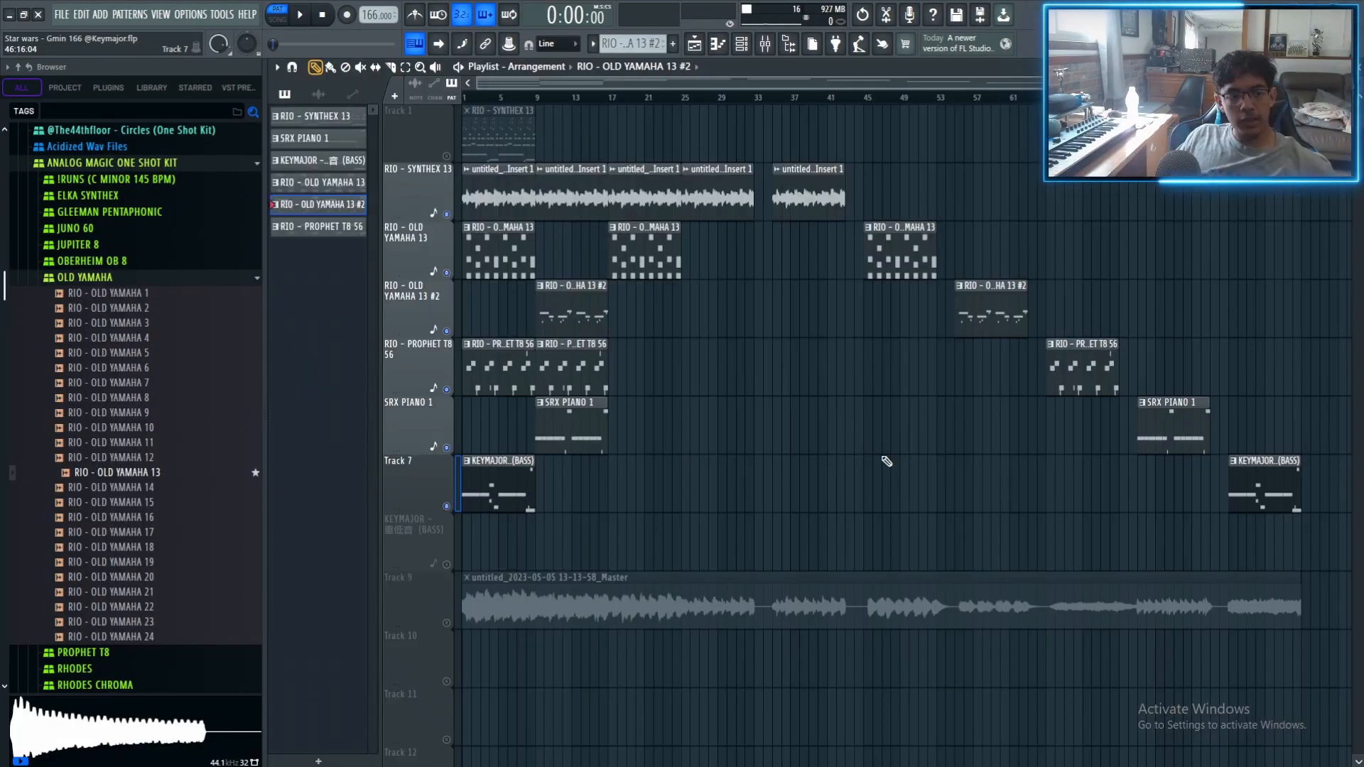
Select and mute the playlist tracks from RIO - SYNTHEX 13 down to Track 7, and examine the Fruity soft clipper on the Master.
left_click_drag(428, 507, 479, 161)
key("F9")
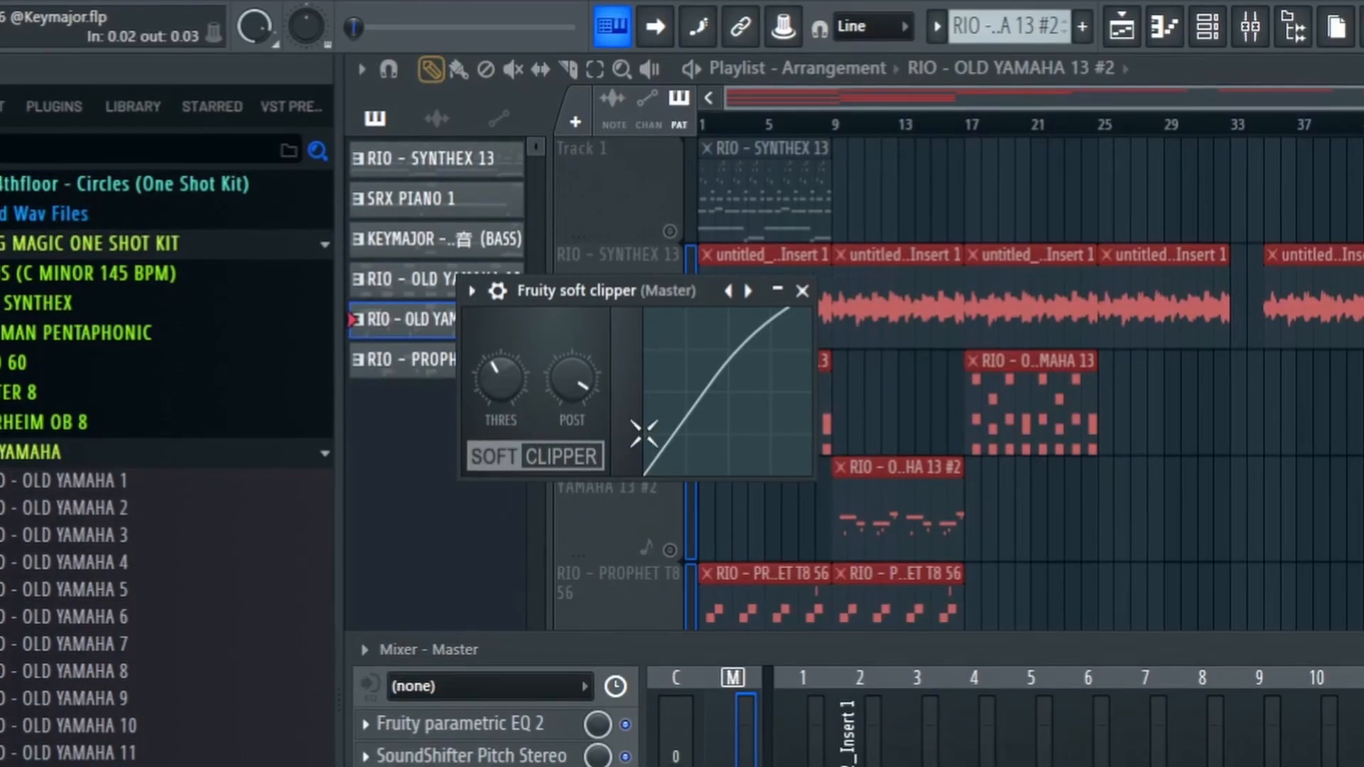
left_click_drag(578, 389, 569, 339)
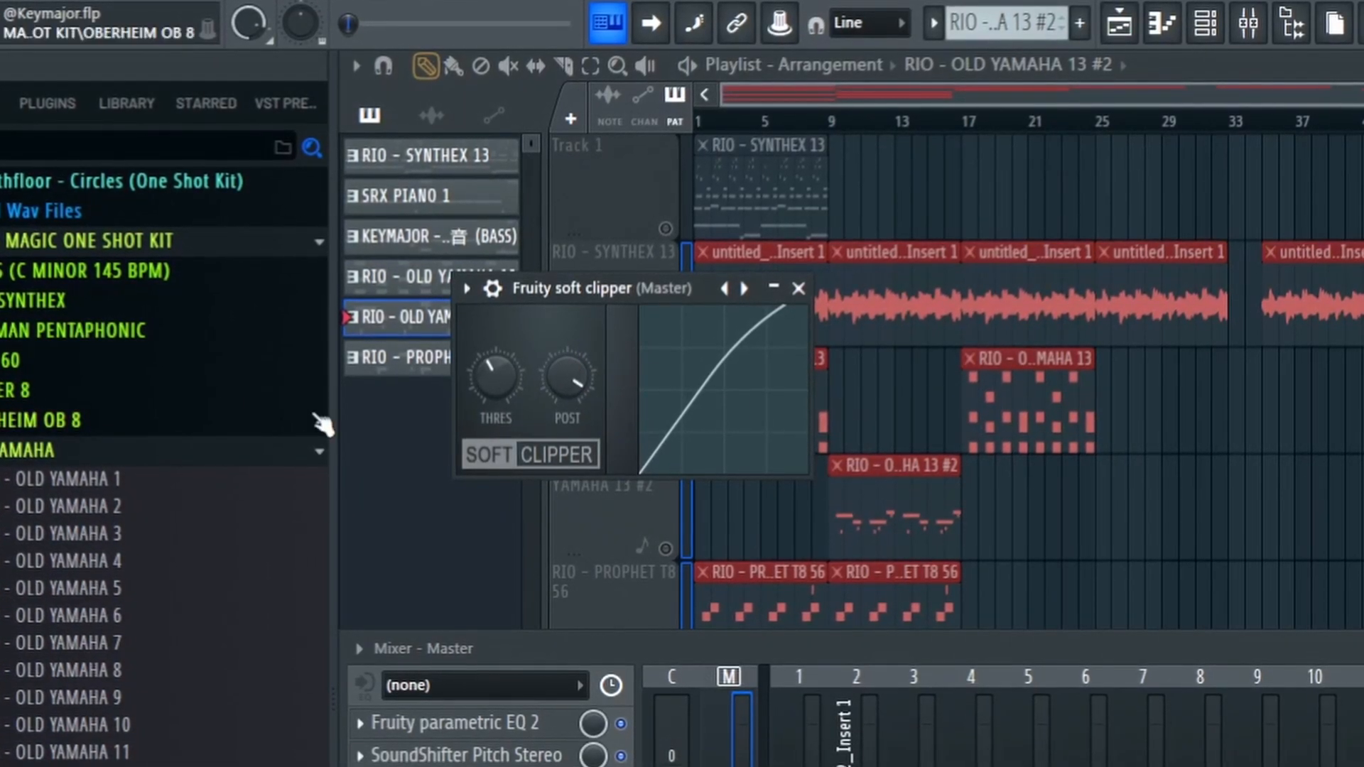